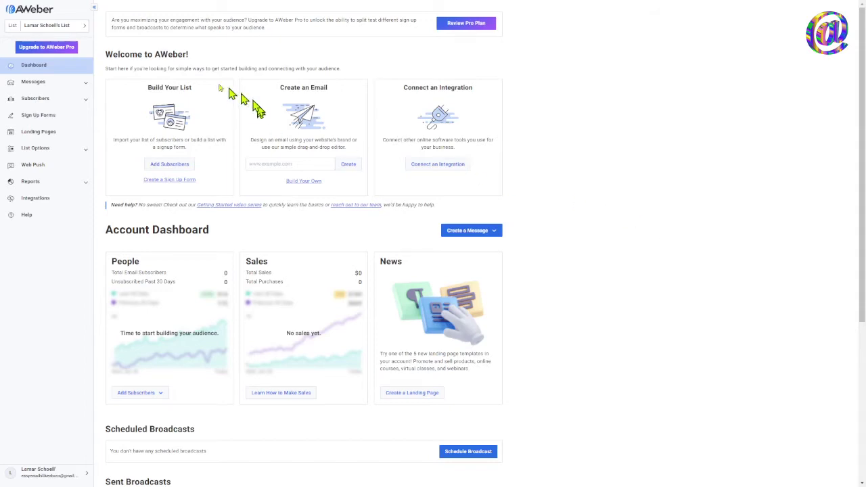
# Create a new message from the drafts area with the HTML Editor and write "Don't miss our amazing sale going on this weekend!" in its body.
pyautogui.click(38, 88)
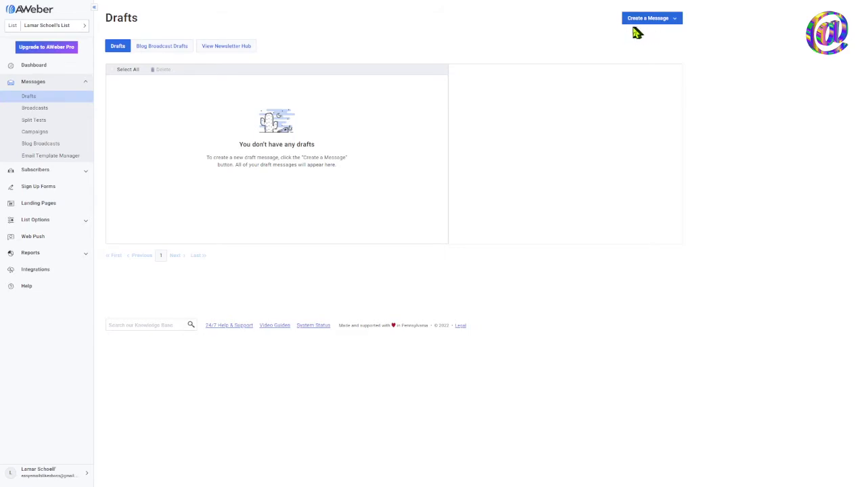
pyautogui.click(670, 21)
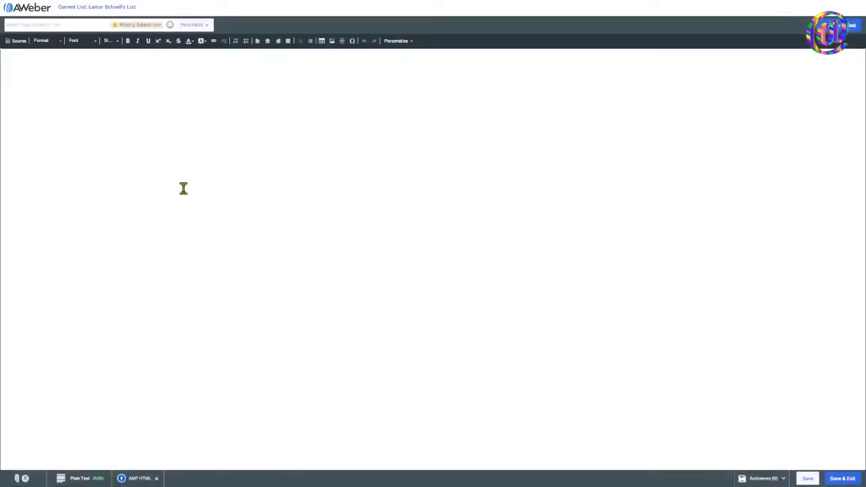
pyautogui.click(186, 181)
pyautogui.click(39, 72)
pyautogui.hotkey('ctrl', '+')
pyautogui.hotkey('ctrl', '+')
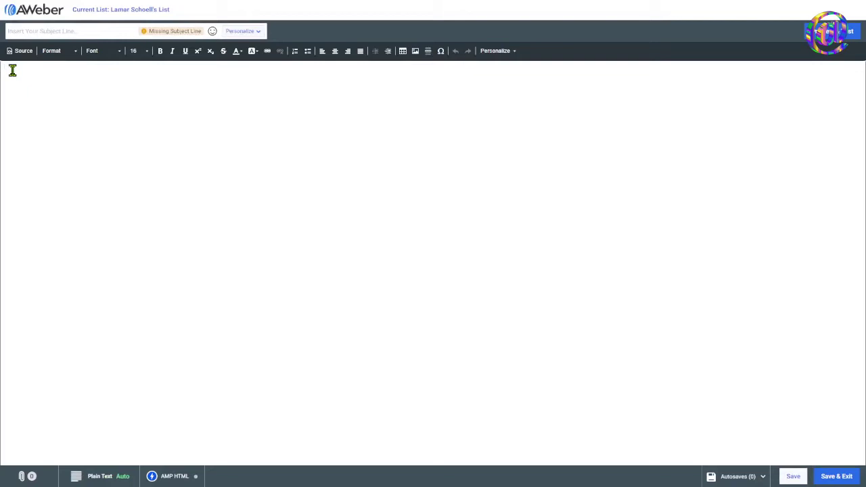
pyautogui.write("Don't miss our amazing sale going on th")
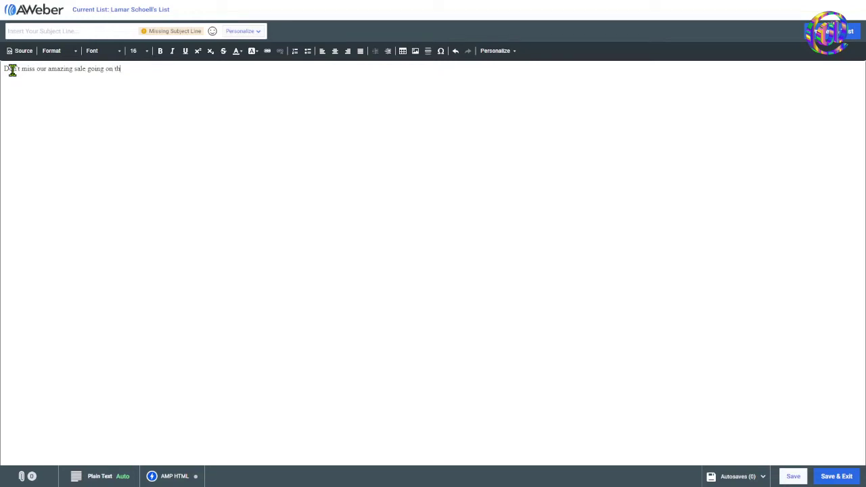
pyautogui.write('is weekend!')
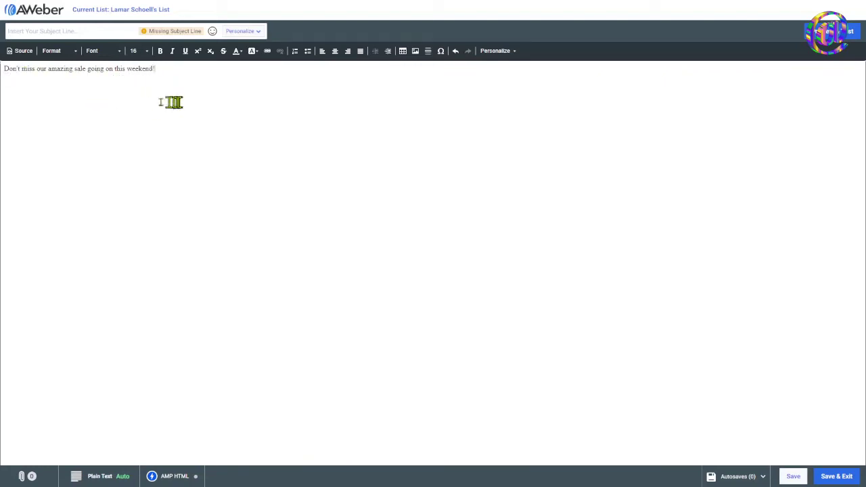
# Insert "BIG" before "sale" in the body sentence and make "BIG sale" bold.
pyautogui.click(73, 69)
pyautogui.write('BIG')
pyautogui.moveTo(74, 69); pyautogui.dragTo(99, 68)
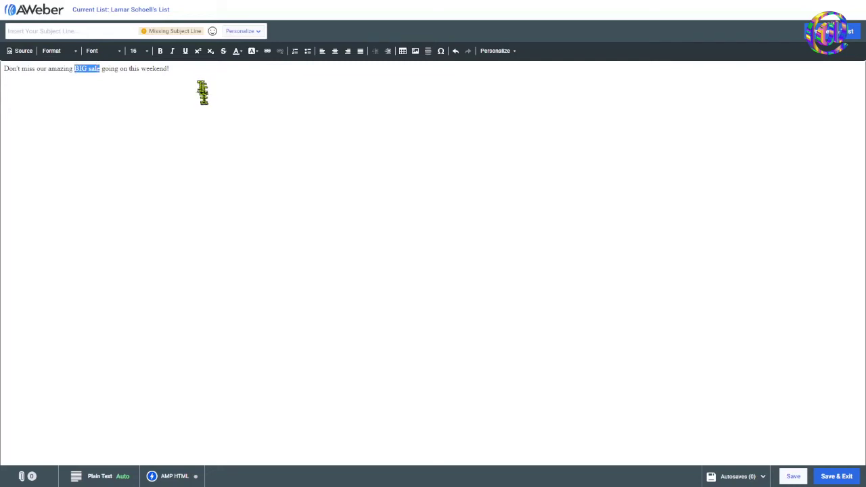
pyautogui.click(161, 52)
pyautogui.click(151, 124)
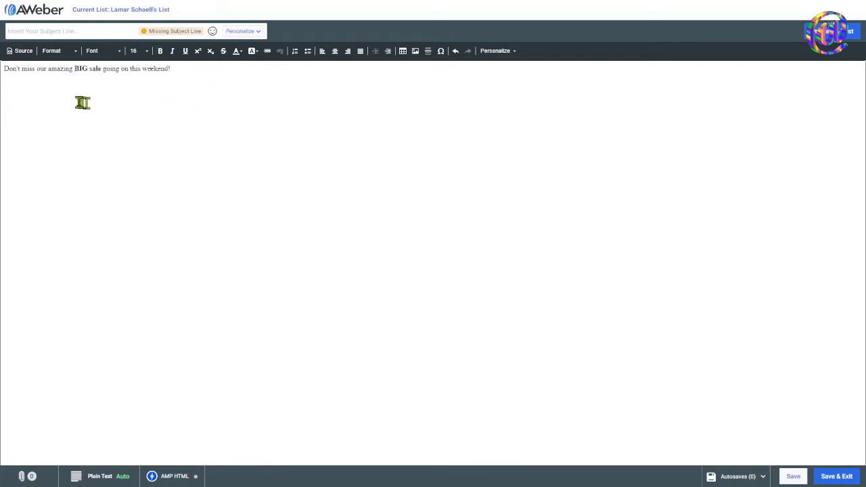
# Colour the word "weekend" dark red (#aa3230) using the text color palette.
pyautogui.doubleClick(144, 70)
pyautogui.click(238, 52)
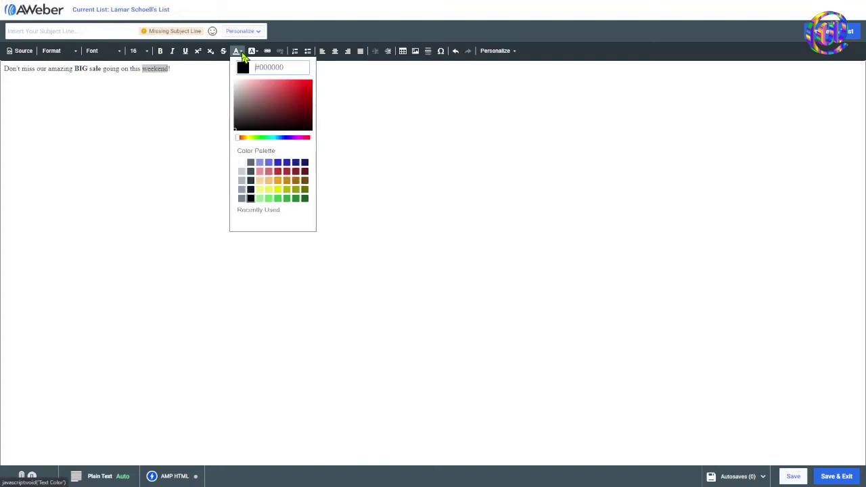
pyautogui.click(286, 173)
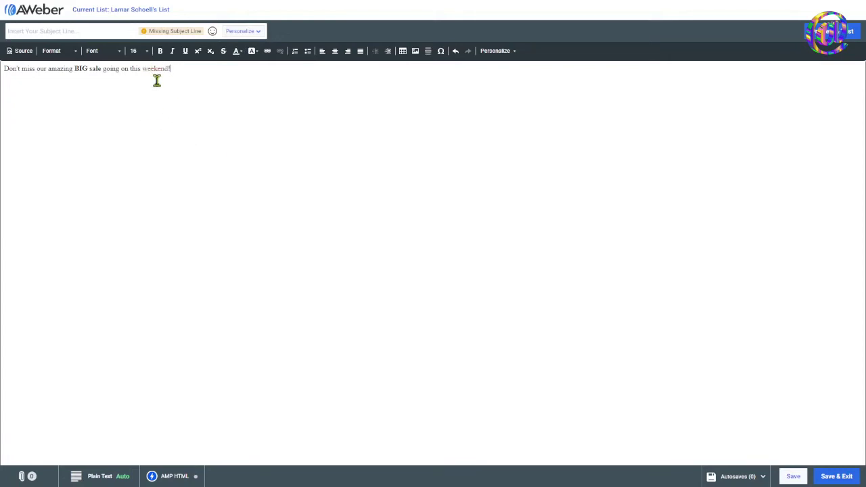
# Center the whole sentence and format it in Arial at size 28.
pyautogui.tripleClick(197, 70)
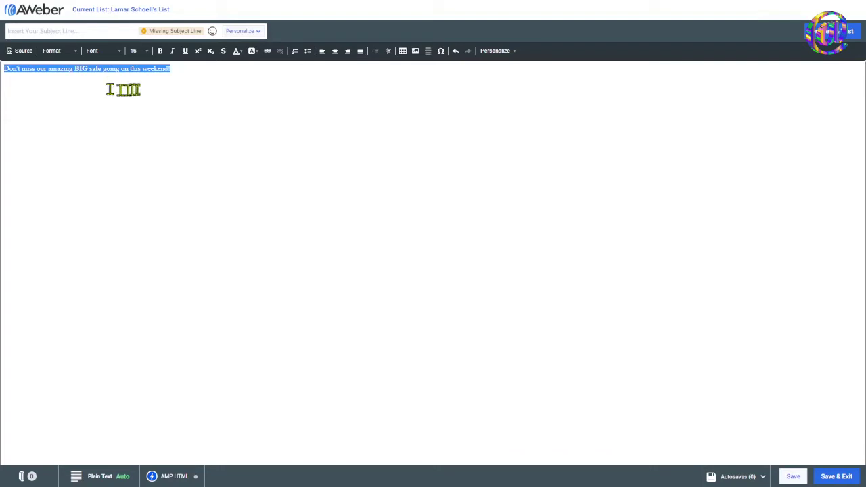
pyautogui.click(335, 53)
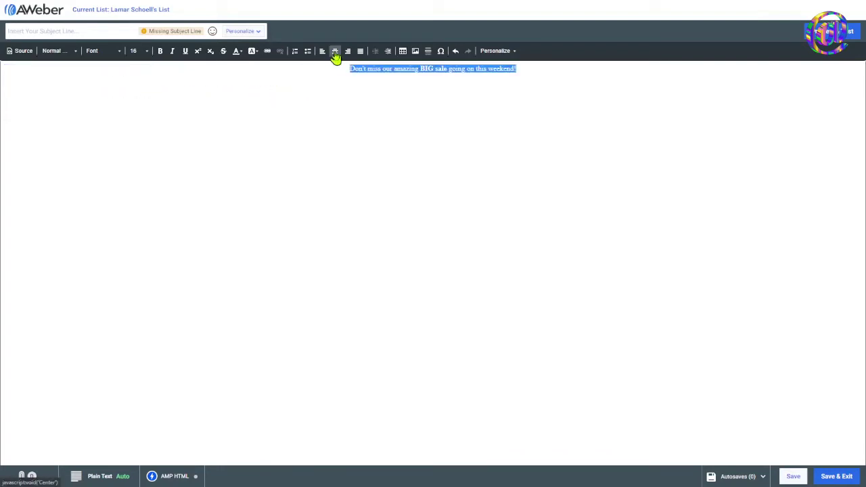
pyautogui.click(146, 53)
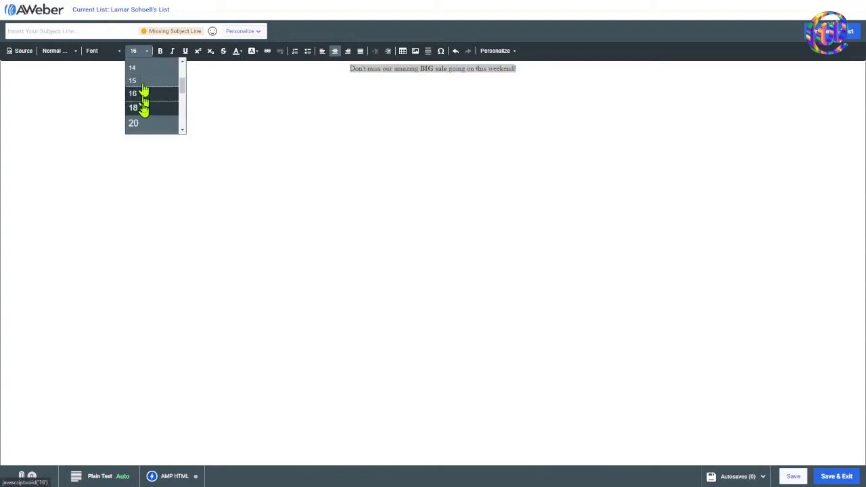
pyautogui.scroll(-2, 145, 94)
pyautogui.click(150, 87)
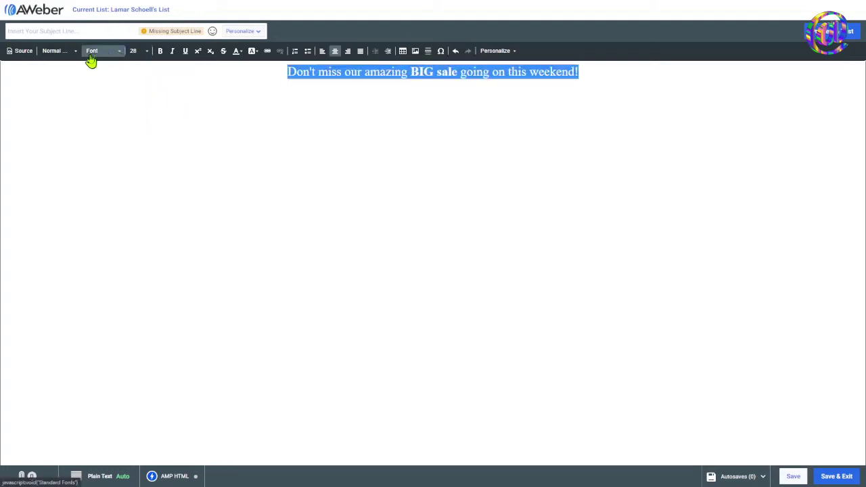
pyautogui.click(121, 55)
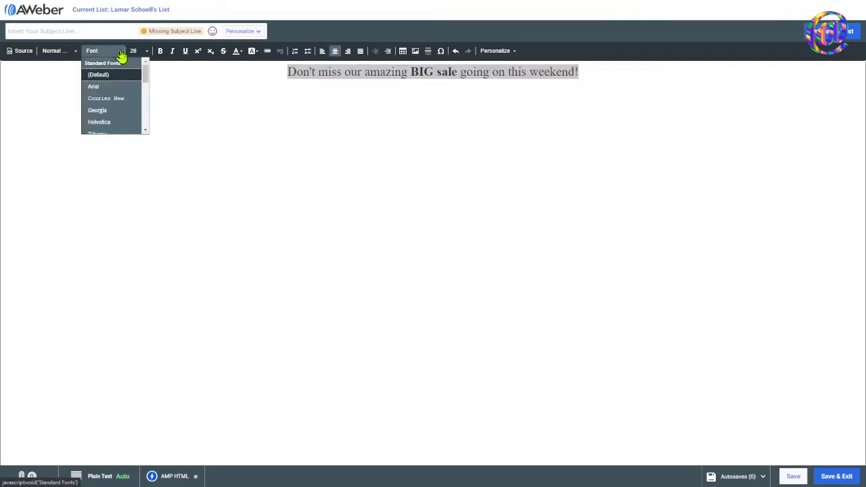
pyautogui.click(106, 88)
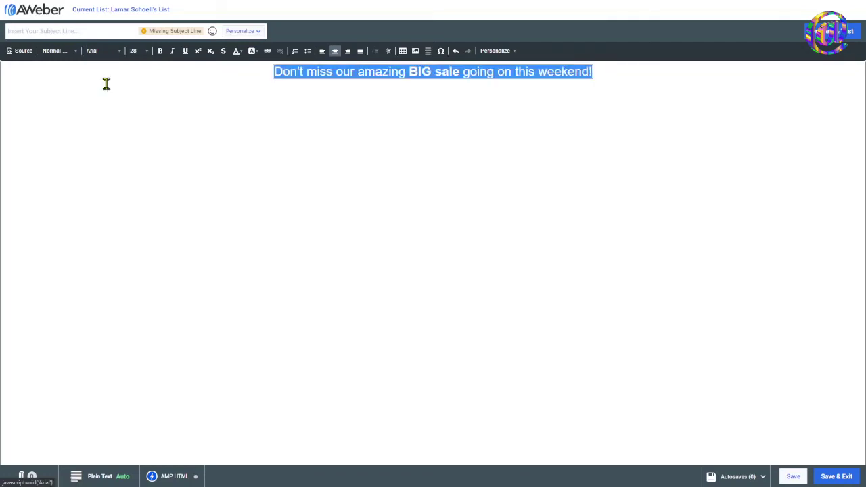
pyautogui.click(225, 133)
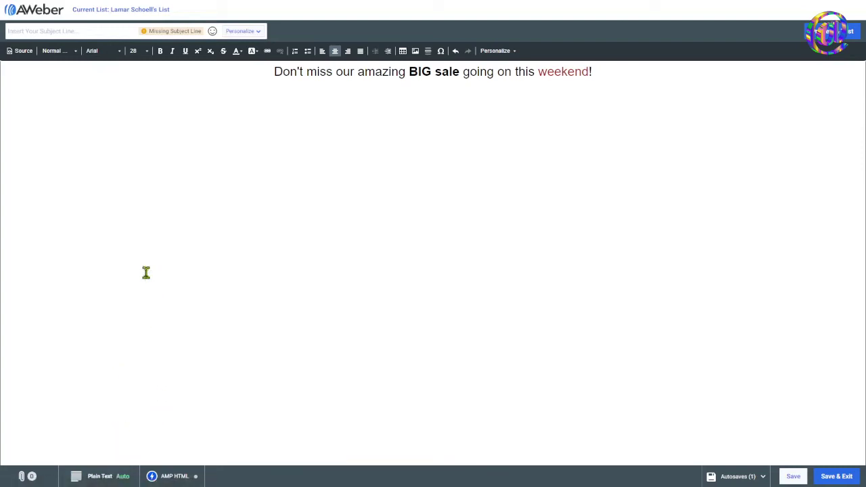
# Show the message's HTML source to examine its styling code, and save the draft and exit the editor.
pyautogui.click(20, 57)
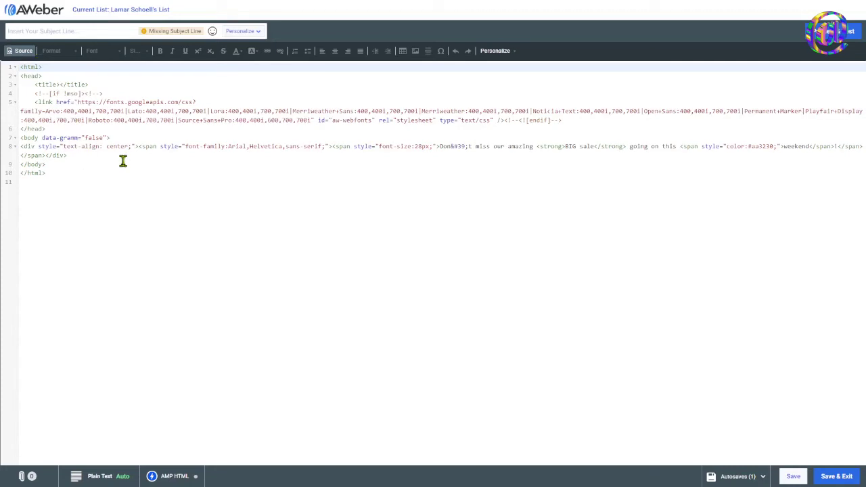
pyautogui.hotkey('ctrl', '+')
pyautogui.hotkey('ctrl', '+')
pyautogui.hotkey('ctrl', '+')
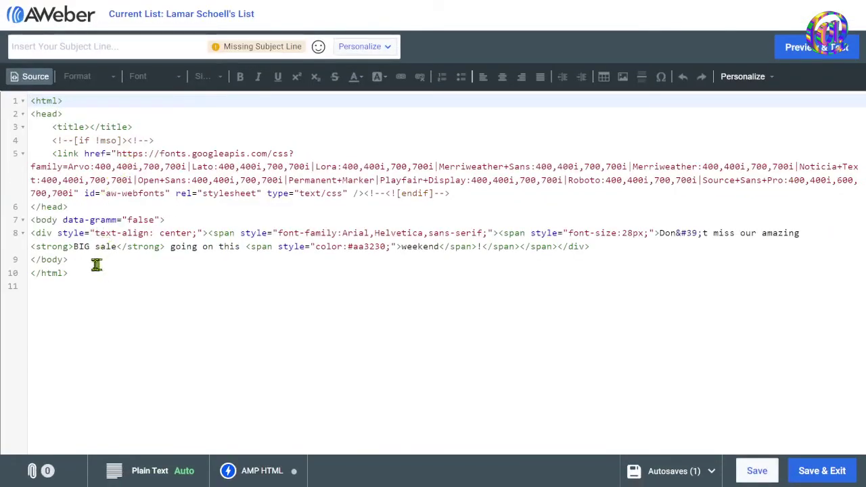
pyautogui.doubleClick(42, 234)
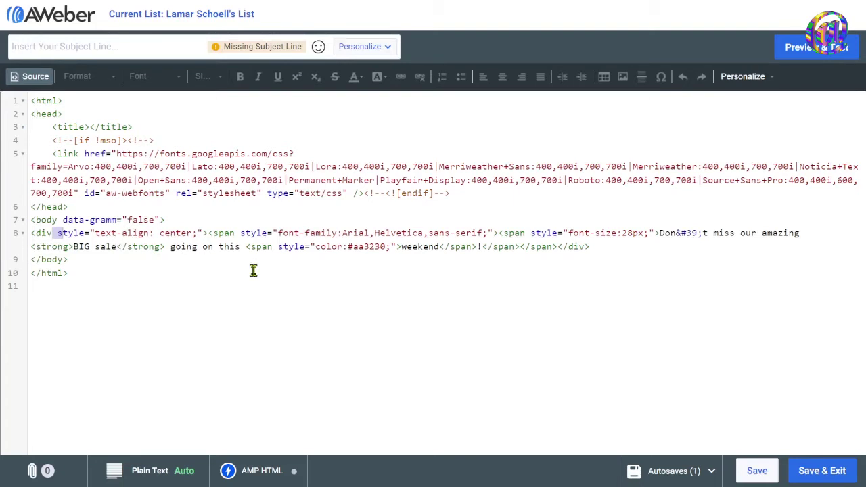
pyautogui.hotkey('ctrl', '-')
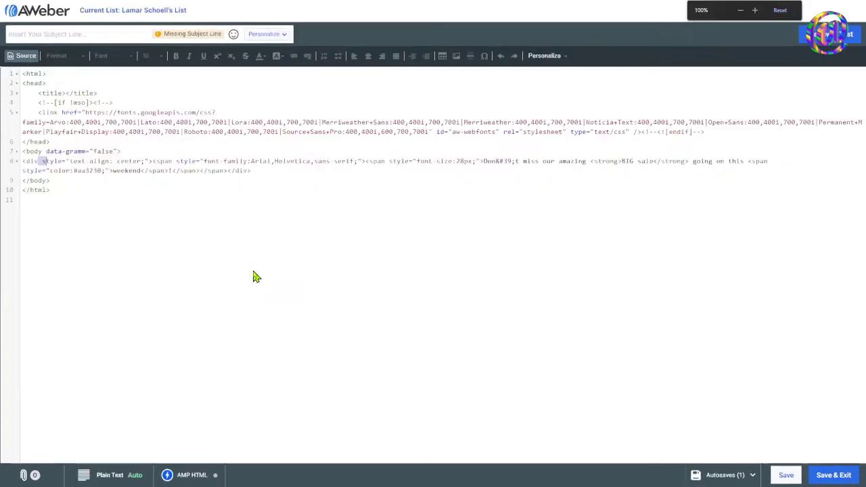
pyautogui.hotkey('ctrl', '-')
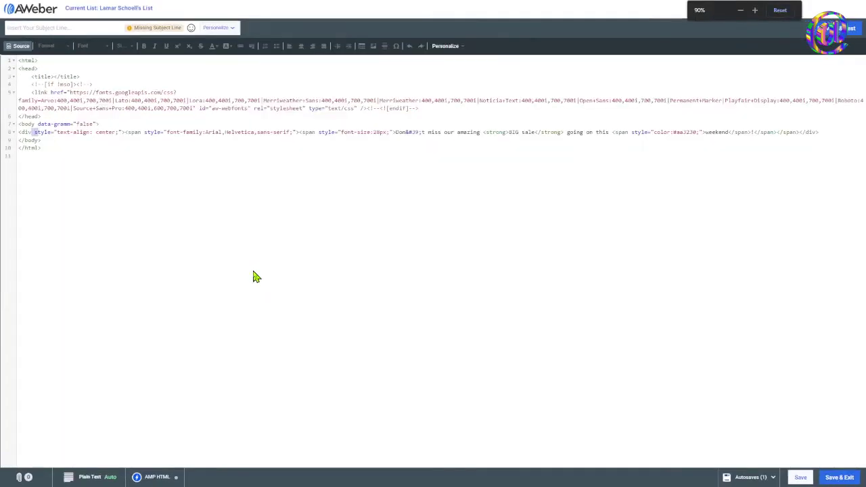
pyautogui.click(830, 476)
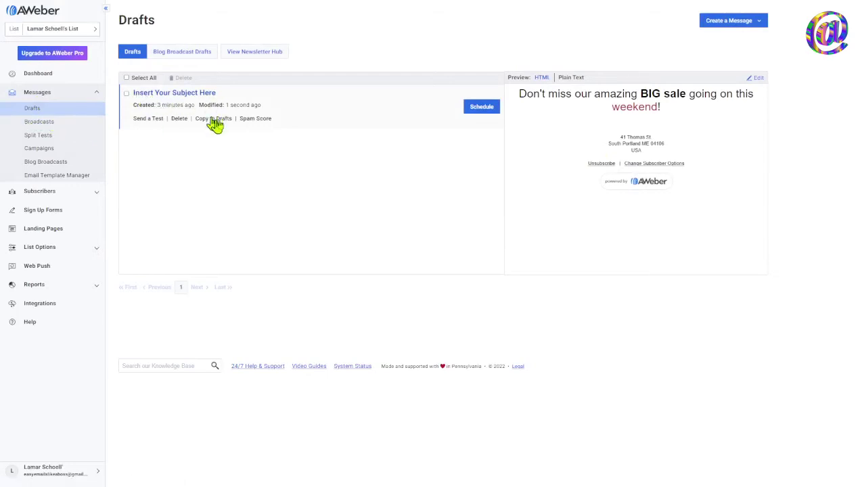
# Create a new Plain Text Message with the body "This is our big sales going on!".
pyautogui.click(759, 22)
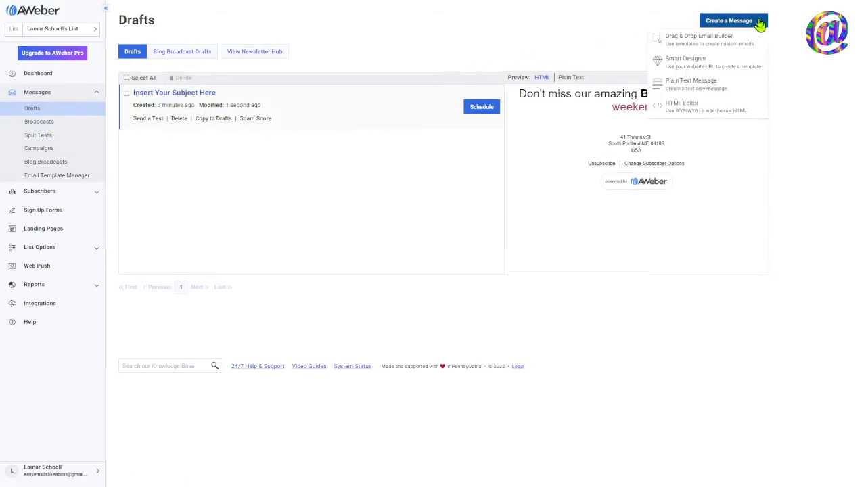
pyautogui.click(718, 92)
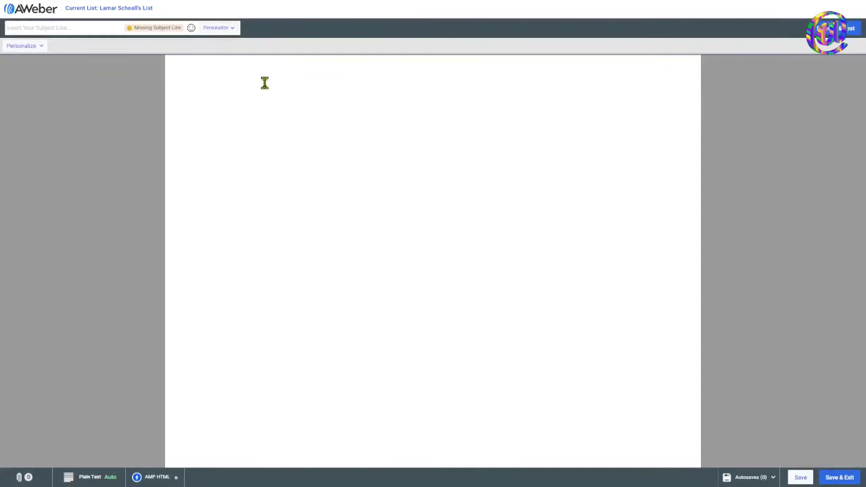
pyautogui.click(263, 78)
pyautogui.write('ales going on!')
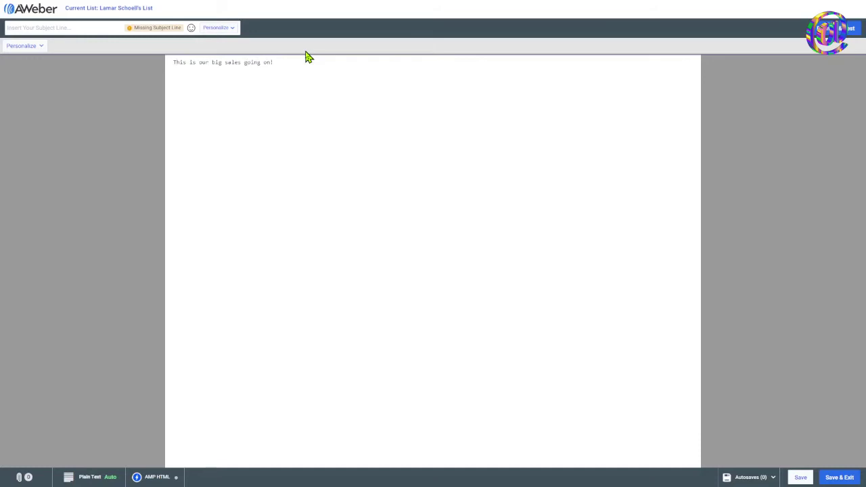
# Replace "big sales" with "BIG SALE" and add a second line reading "https:google.com".
pyautogui.doubleClick(216, 63)
pyautogui.write('BIG SALE')
pyautogui.press('Return')
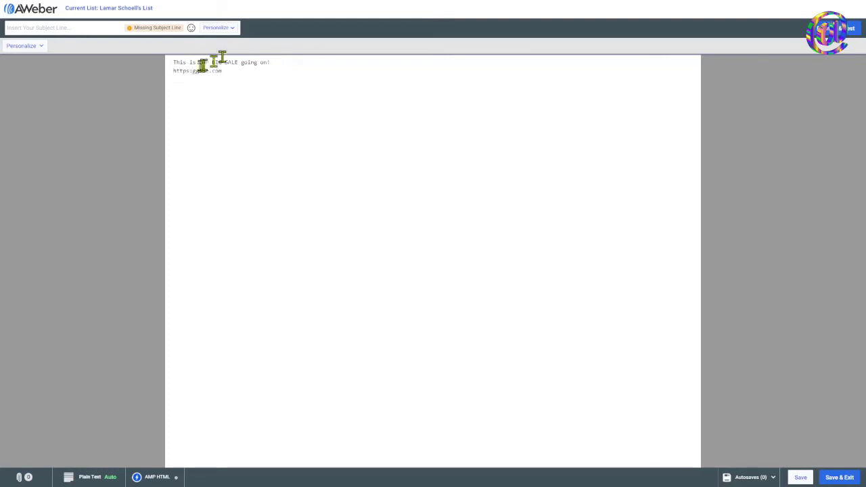
pyautogui.moveTo(193, 70); pyautogui.dragTo(198, 71)
pyautogui.click(251, 75)
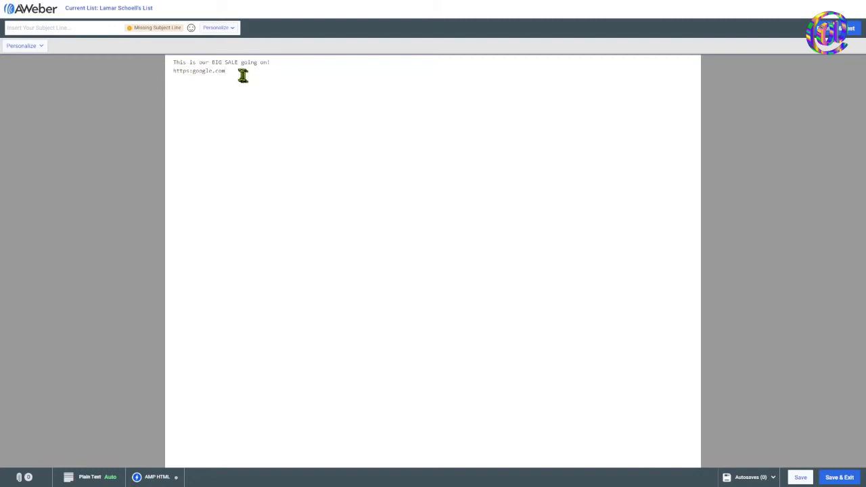
pyautogui.moveTo(238, 73); pyautogui.dragTo(173, 71)
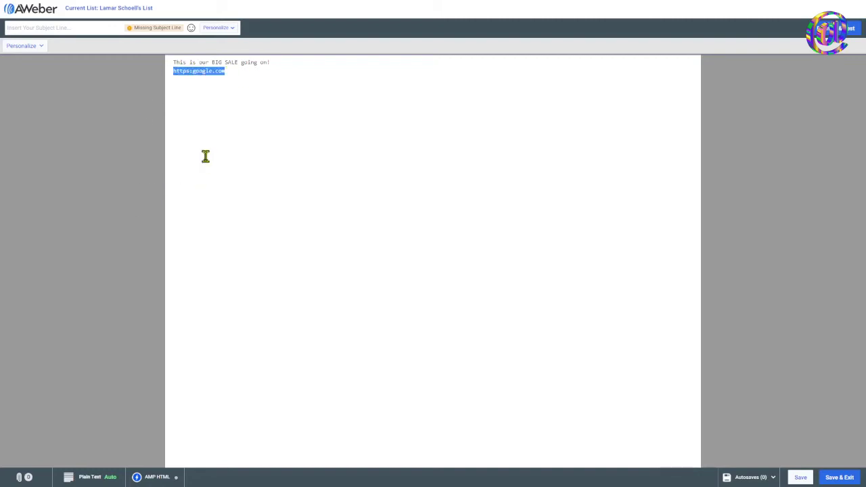
pyautogui.rightClick(185, 72)
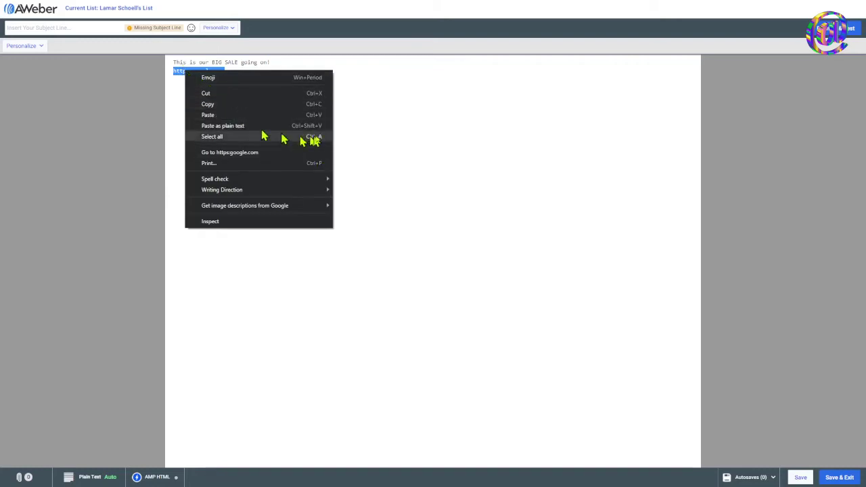
pyautogui.click(386, 137)
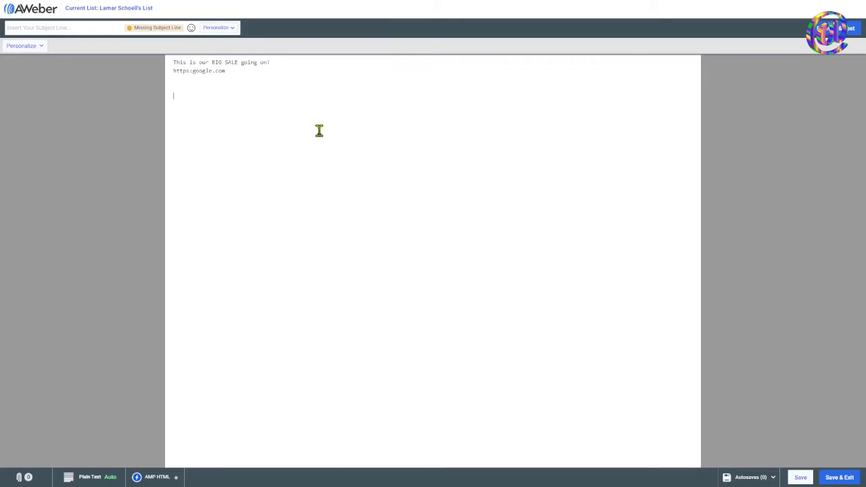
# Save the plain text message and exit to the drafts list.
pyautogui.click(839, 478)
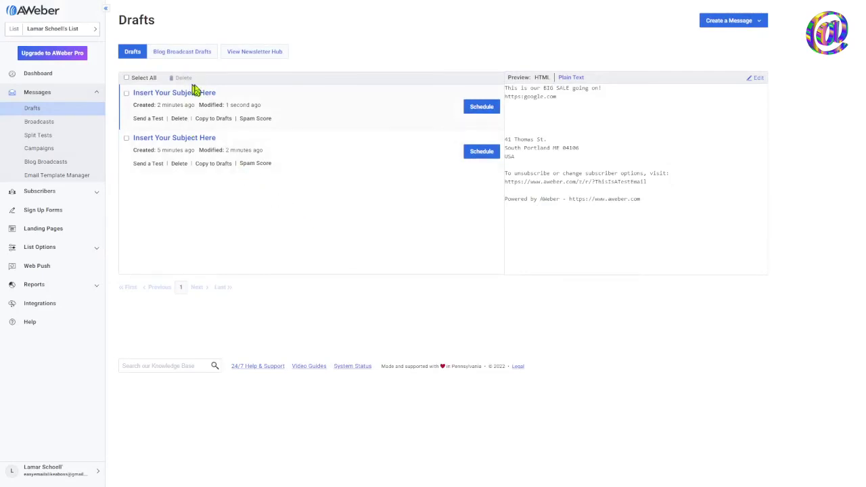
# Generate Smart Designer email templates from the website google.com, answering Intermediate for email marketing skill and Build an Audience for the primary goal.
pyautogui.click(728, 27)
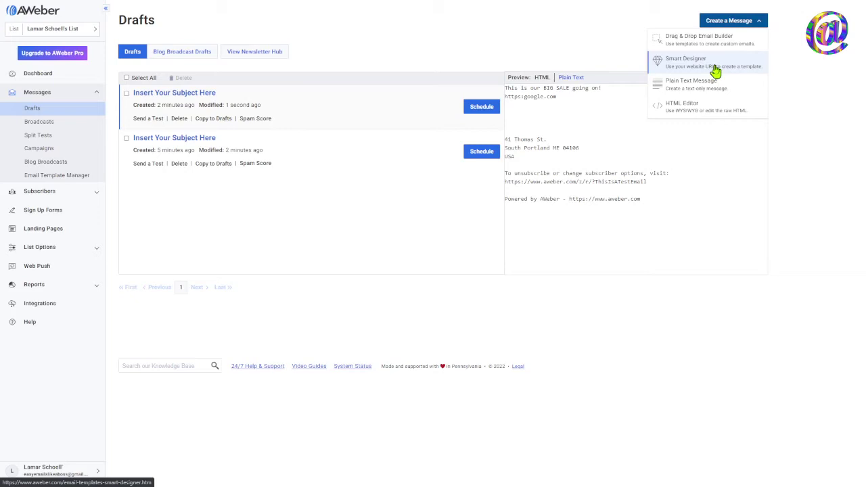
pyautogui.click(716, 71)
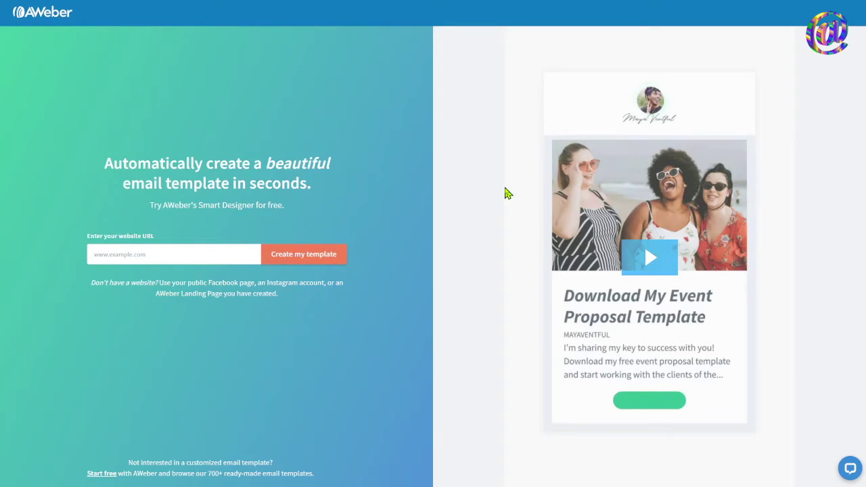
pyautogui.click(107, 254)
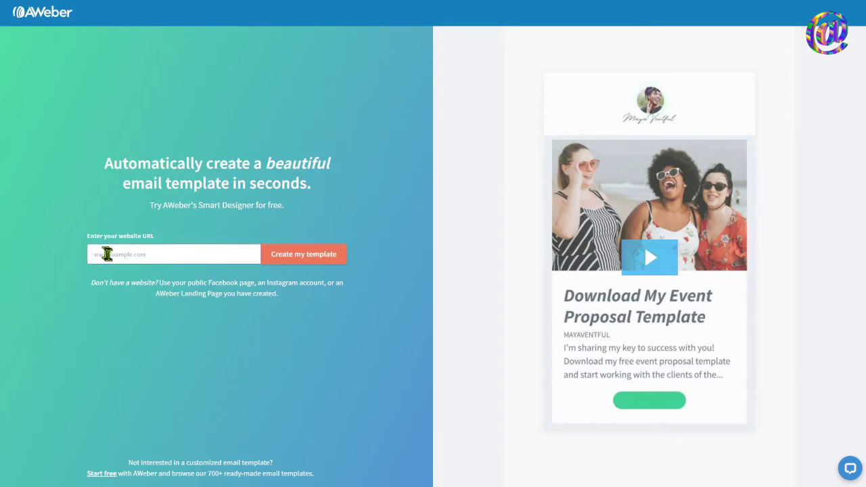
pyautogui.click(108, 254)
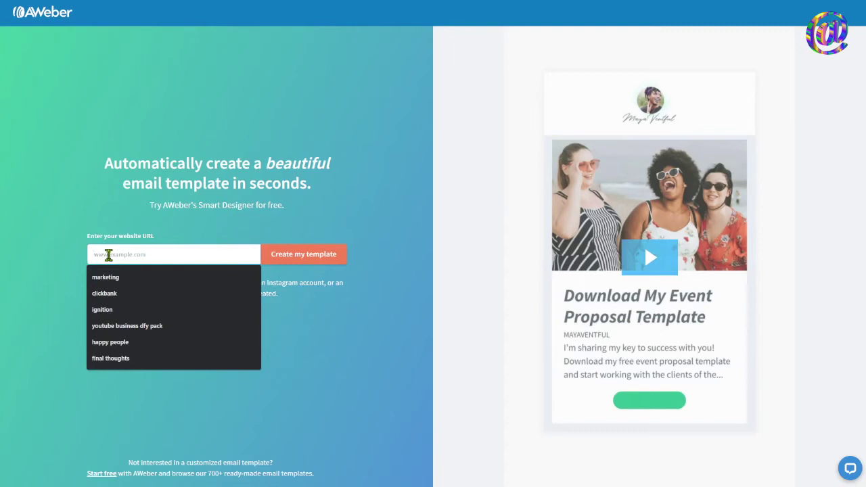
pyautogui.write('google.com')
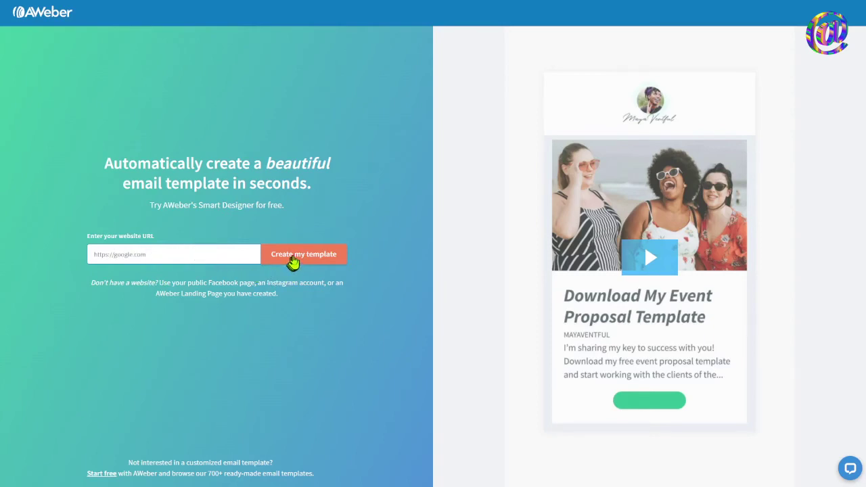
pyautogui.click(301, 258)
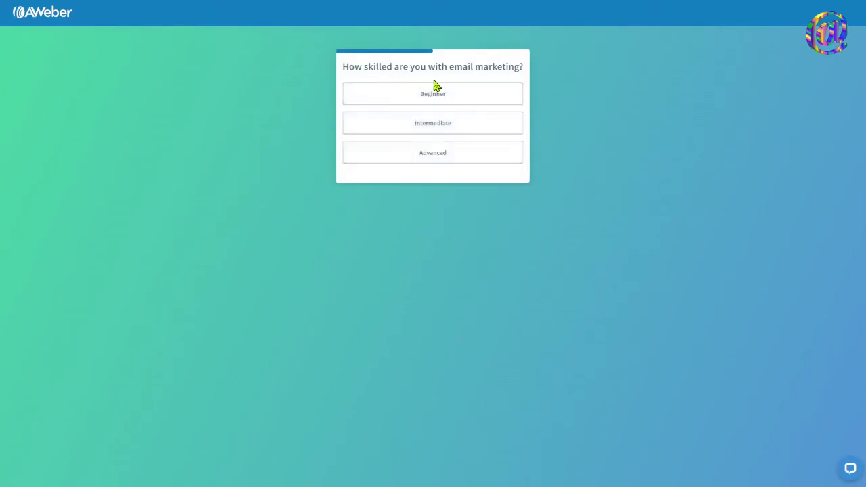
pyautogui.click(470, 124)
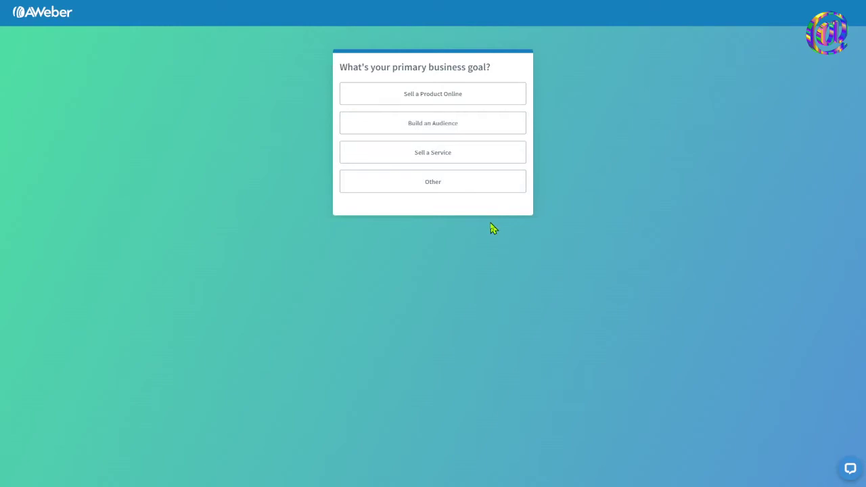
pyautogui.click(465, 127)
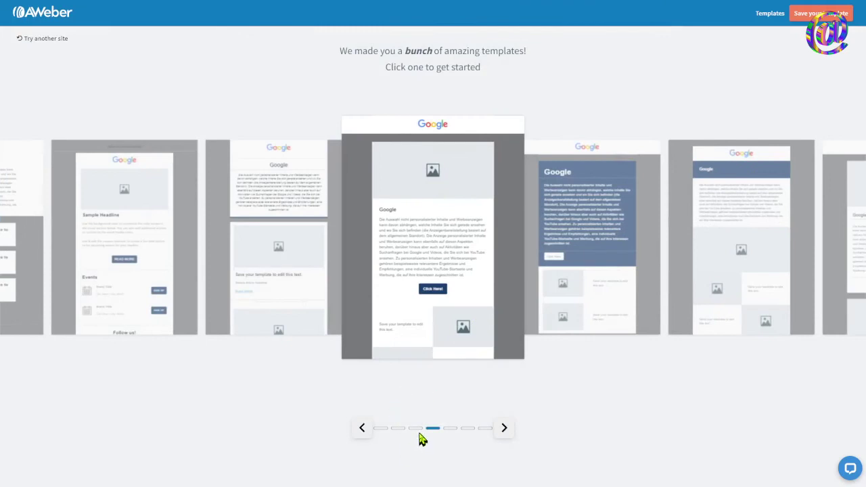
# Browse the generated Google templates and open the fifth one, with the dark blue text block and two image rows below.
pyautogui.click(363, 433)
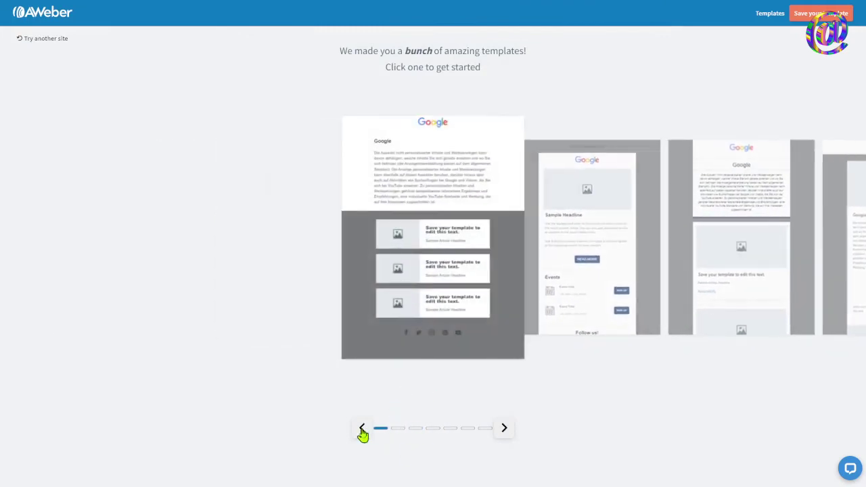
pyautogui.click(398, 430)
pyautogui.click(415, 429)
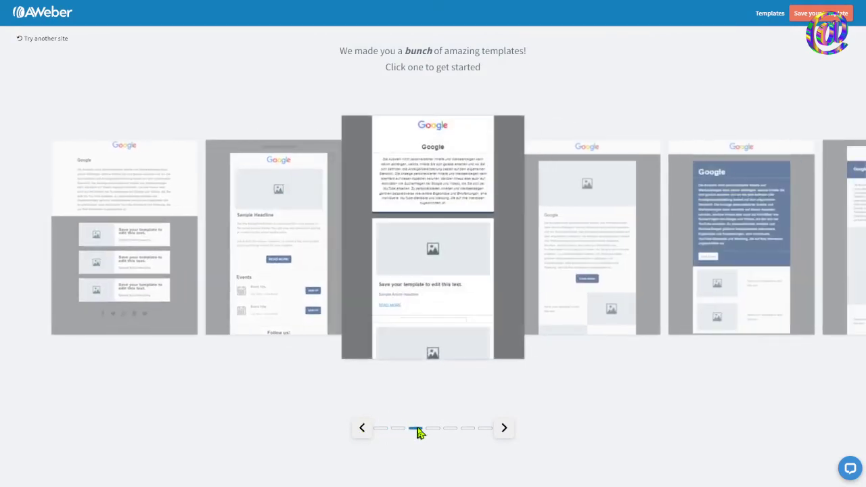
pyautogui.click(451, 429)
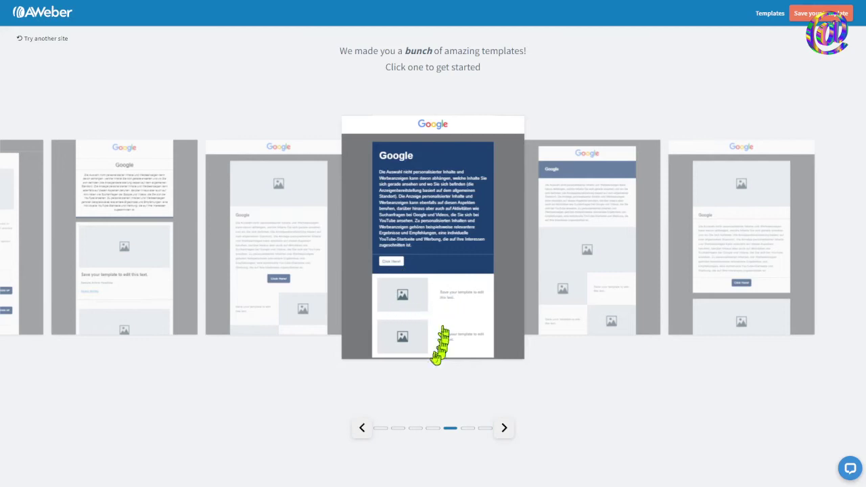
pyautogui.click(436, 267)
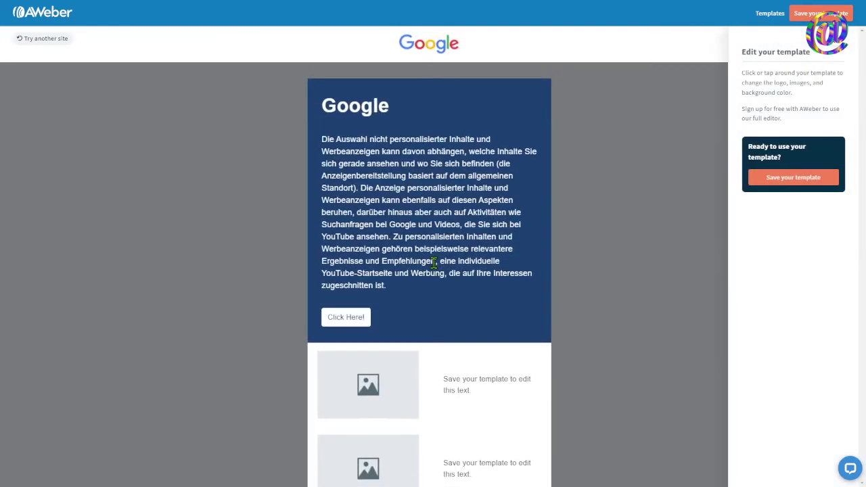
# Save the template by importing it into the account's own list under the suggested template name.
pyautogui.click(790, 179)
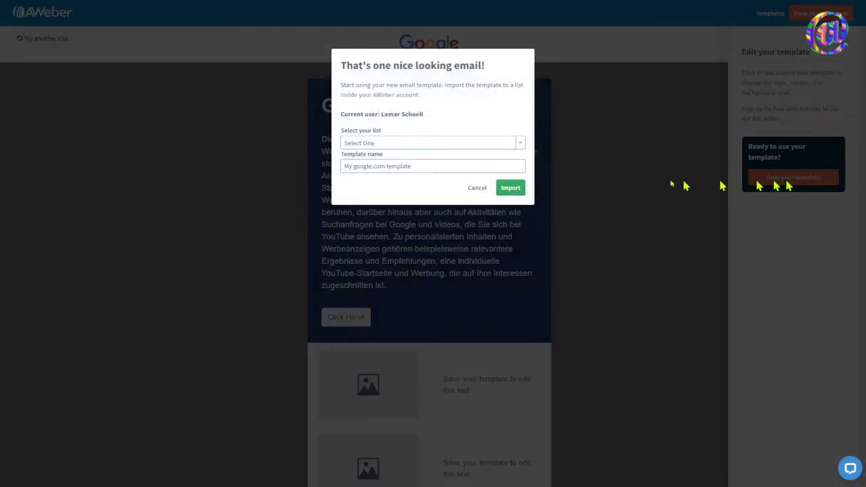
pyautogui.click(402, 144)
pyautogui.click(398, 163)
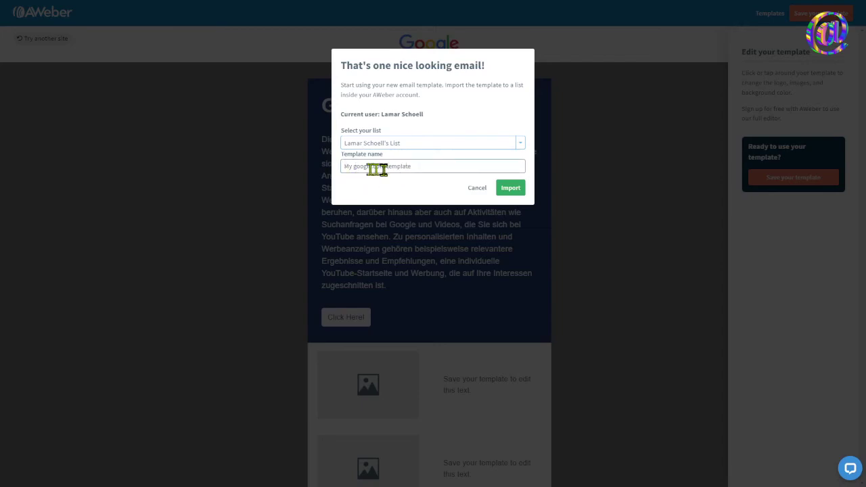
pyautogui.click(511, 190)
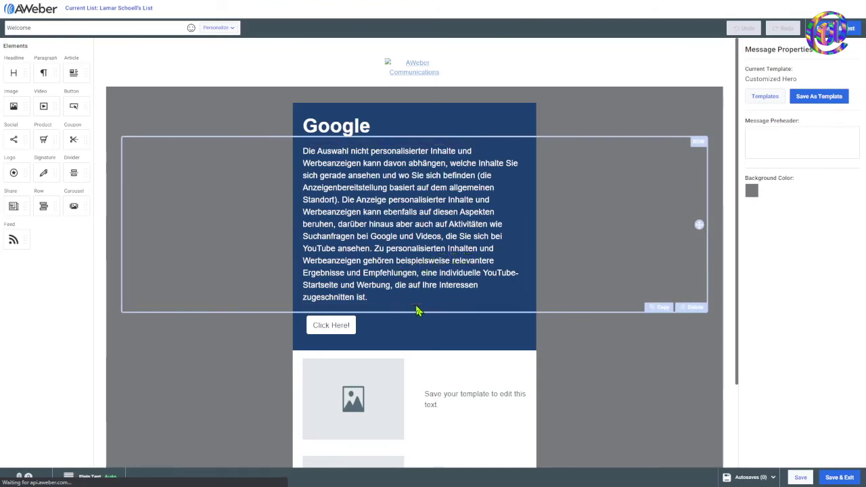
# Open the settings of the "Click Here!" button and examine its link URL.
pyautogui.click(332, 327)
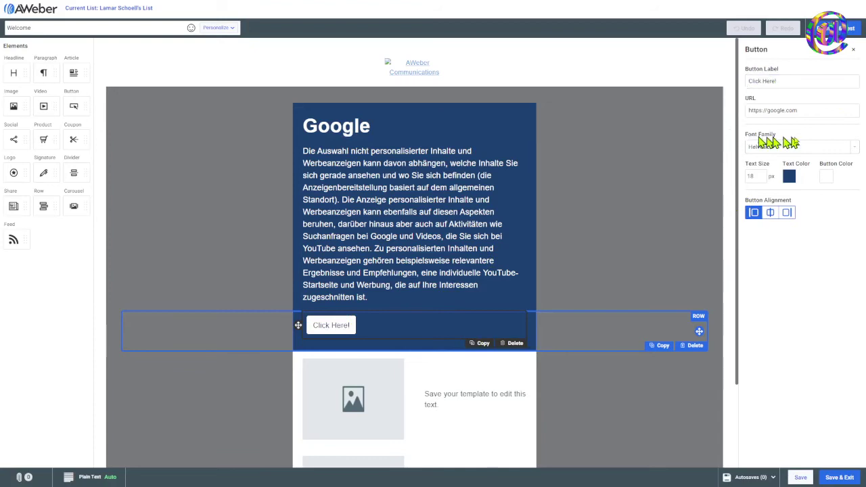
pyautogui.click(782, 114)
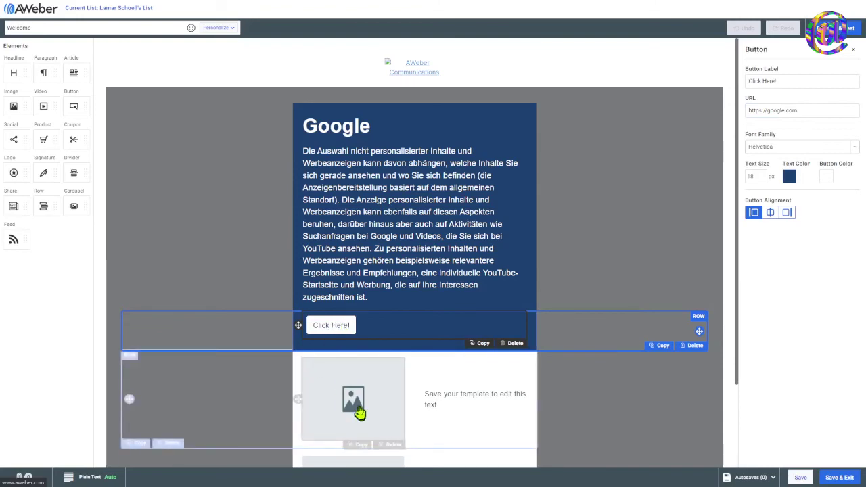
# Fill the first image placeholder below the button with the red maple leaves photo from the stock gallery.
pyautogui.scroll(-3, 437, 391)
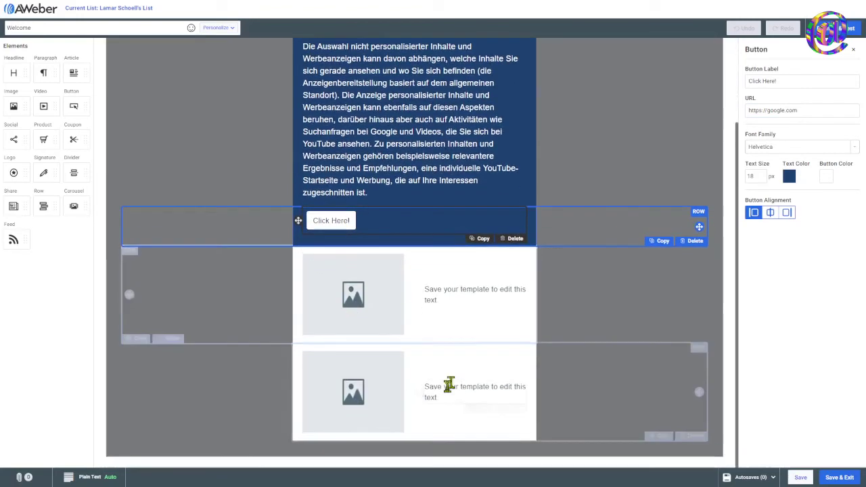
pyautogui.click(355, 300)
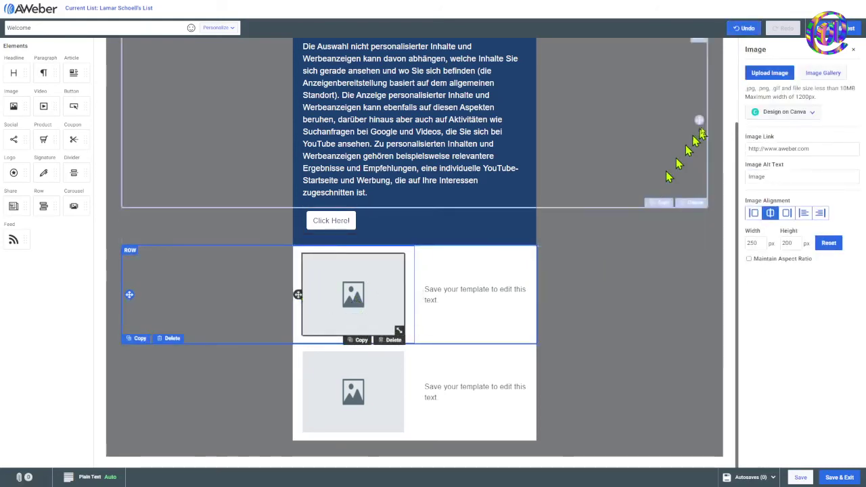
pyautogui.click(824, 80)
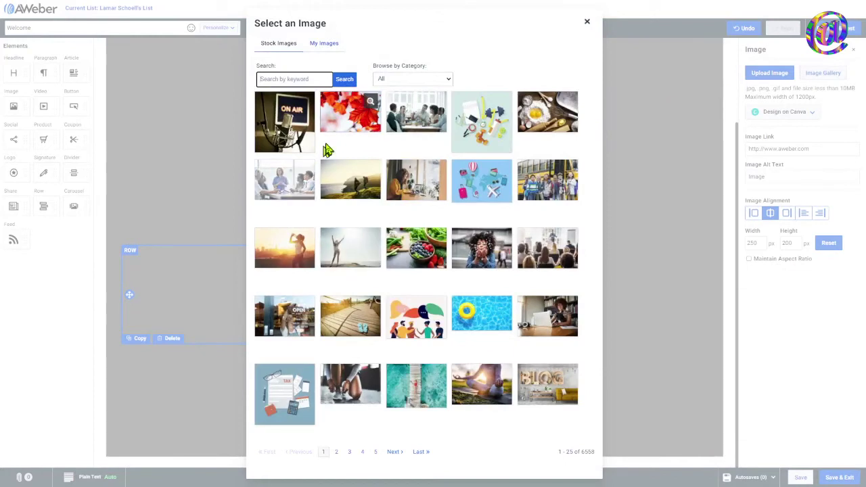
pyautogui.click(352, 118)
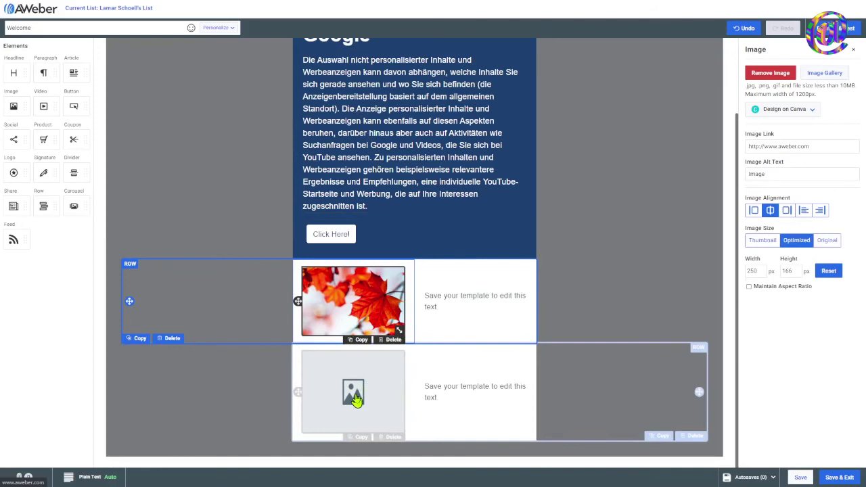
# Fill the second image placeholder with the stock illustration of people under colourful speech bubbles.
pyautogui.click(353, 396)
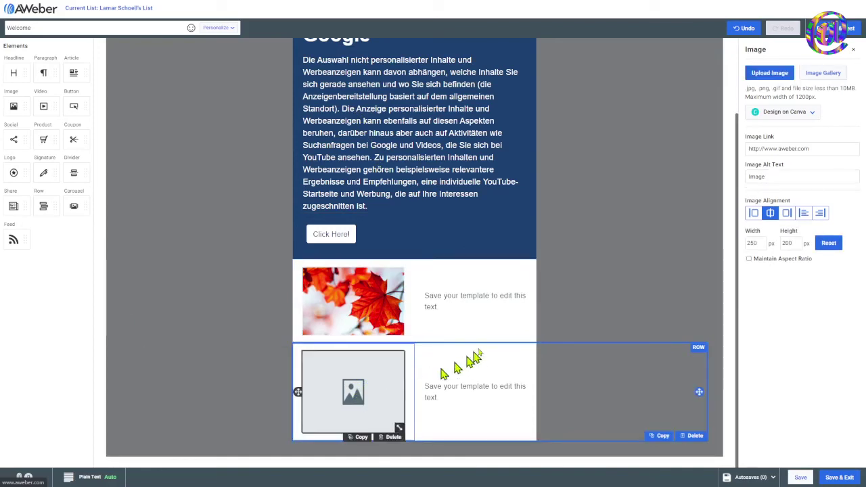
pyautogui.click(822, 73)
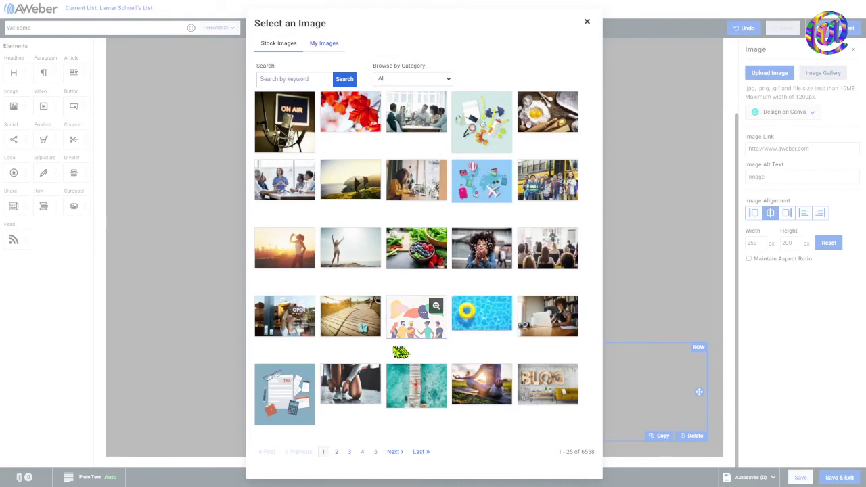
pyautogui.click(407, 329)
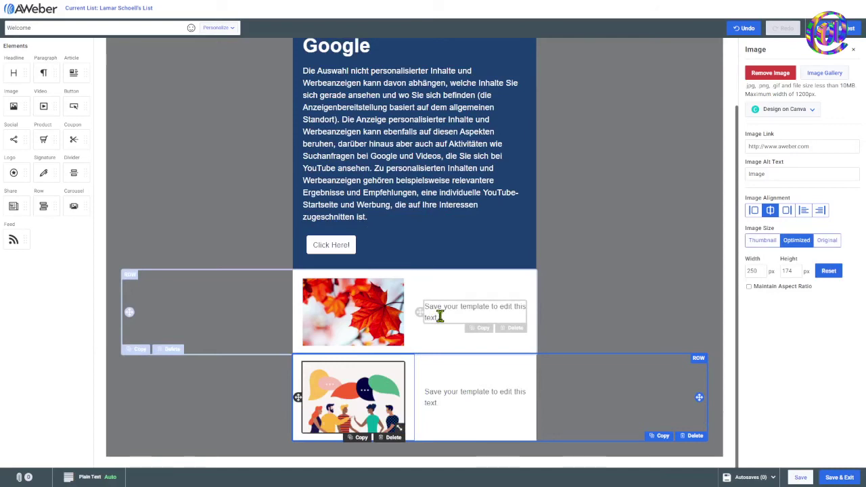
# Select the placeholder text beside the maple leaves image, and save the message and exit to the drafts list.
pyautogui.click(445, 313)
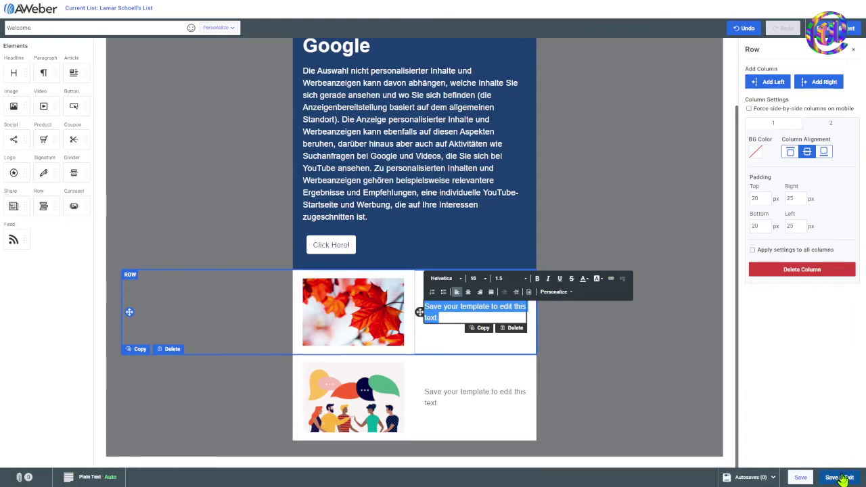
pyautogui.click(840, 478)
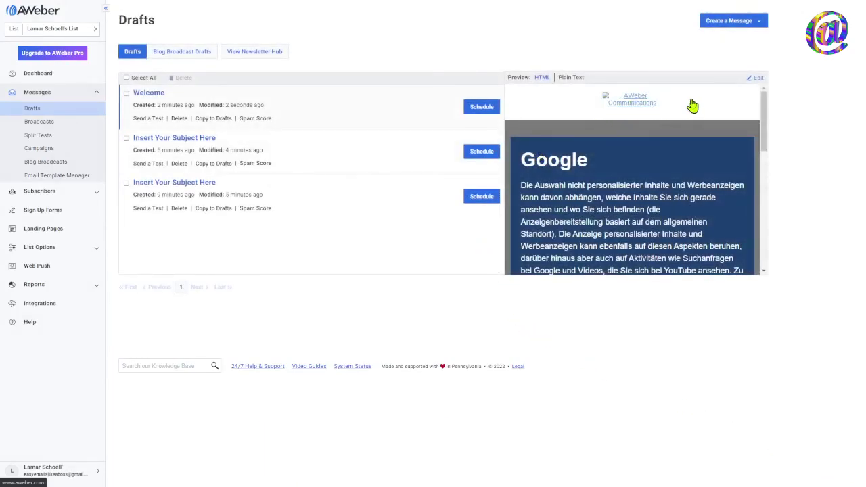
# Create a new message with the Drag & Drop Email Builder and set its subject line to "Big sale today".
pyautogui.click(729, 24)
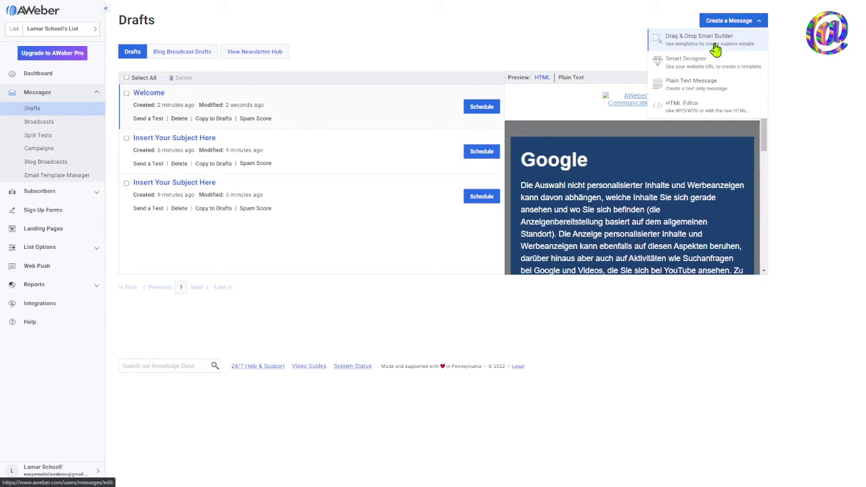
pyautogui.click(715, 48)
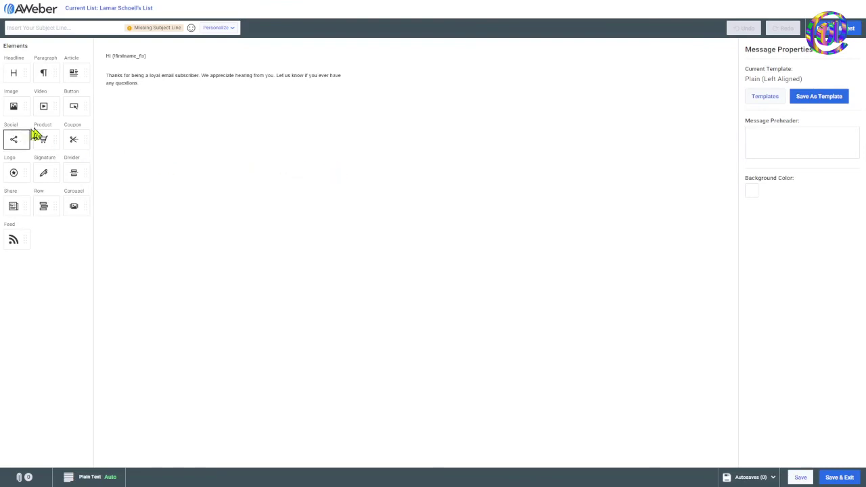
pyautogui.moveTo(35, 139); pyautogui.dragTo(108, 94)
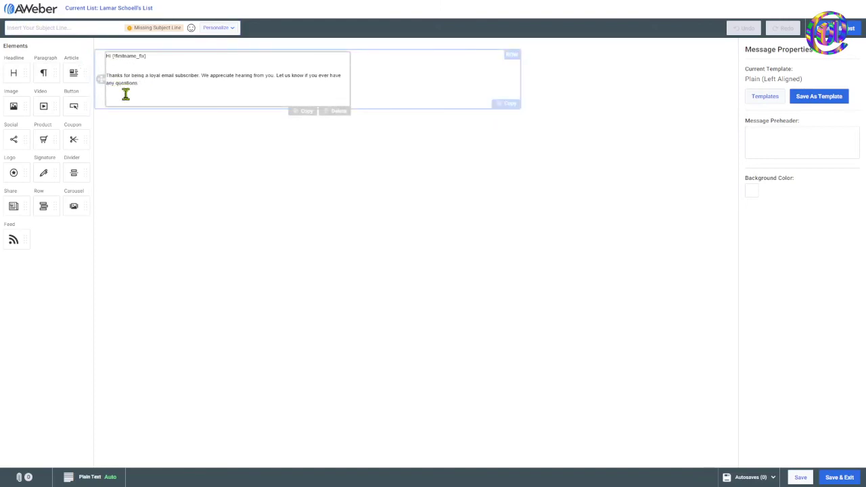
pyautogui.click(44, 28)
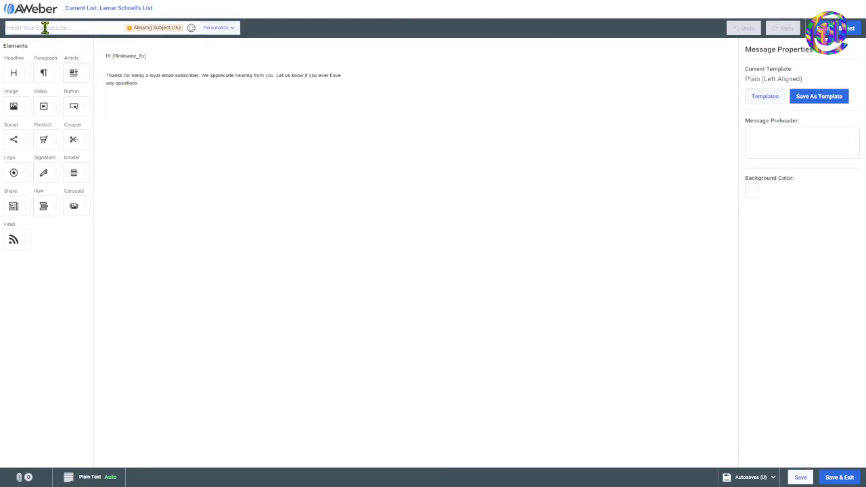
pyautogui.write('Big sal')
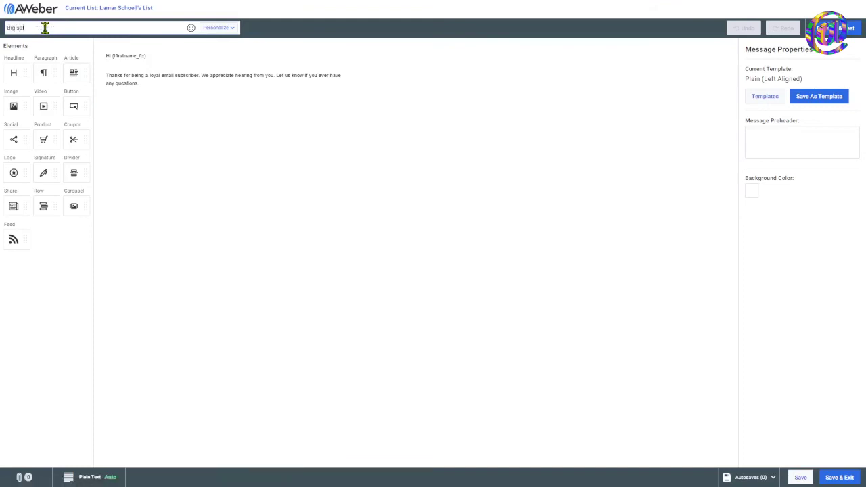
pyautogui.write('e today')
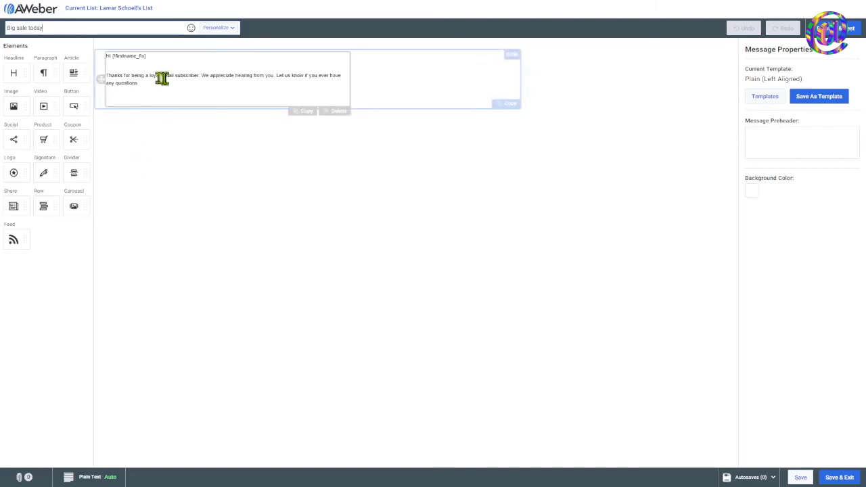
# Add an image element directly below the thank-you paragraph in the message.
pyautogui.click(127, 75)
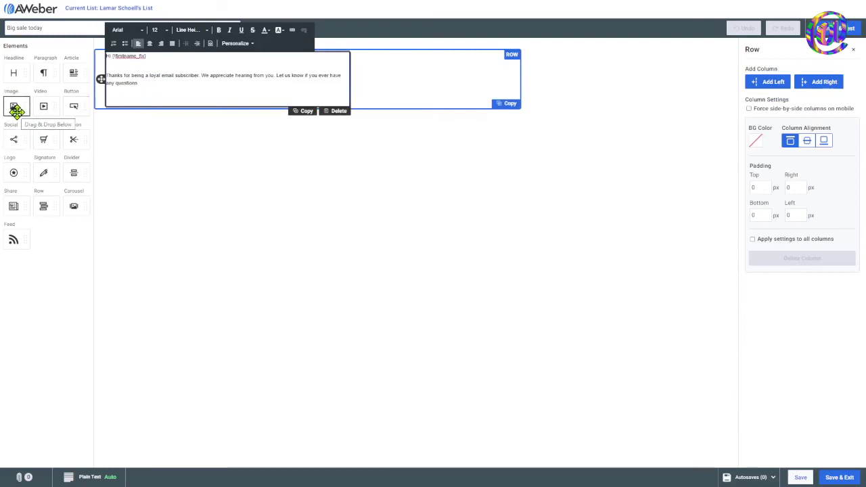
pyautogui.moveTo(16, 111); pyautogui.dragTo(240, 118)
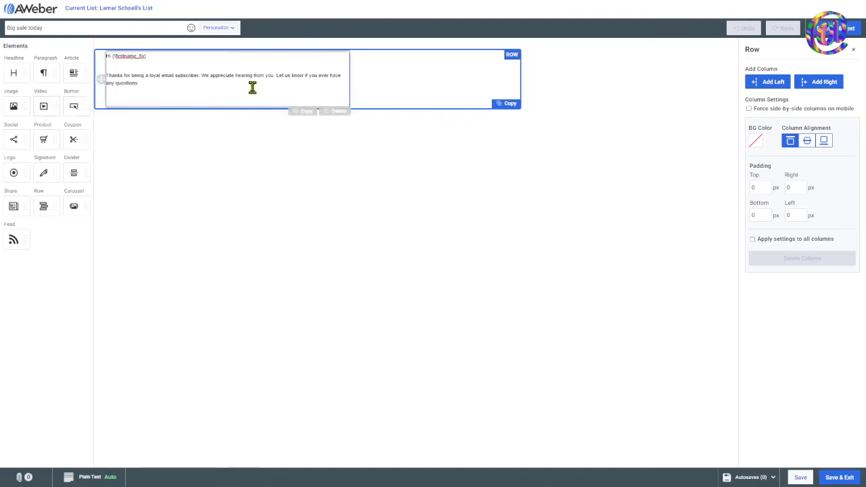
pyautogui.click(253, 88)
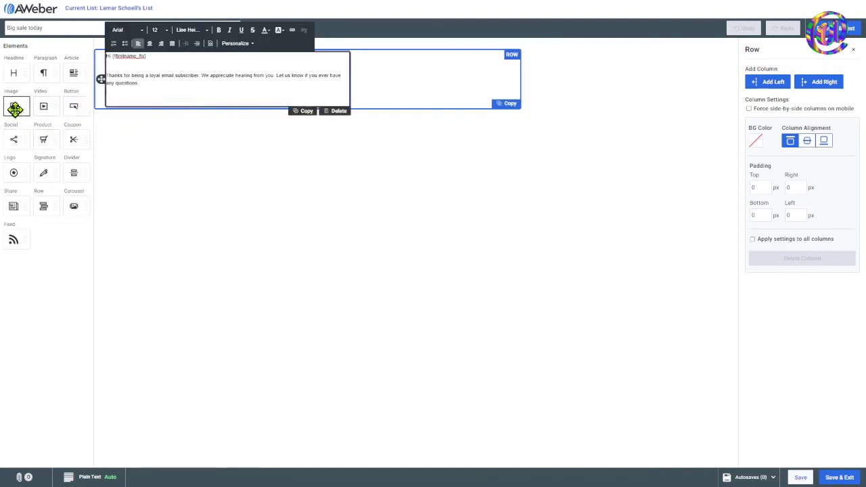
pyautogui.moveTo(15, 108); pyautogui.dragTo(153, 107)
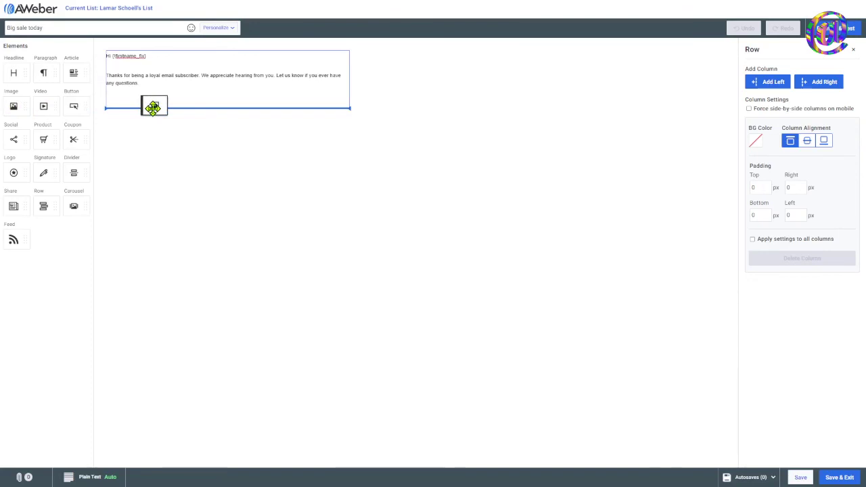
pyautogui.moveTo(153, 107); pyautogui.dragTo(153, 108)
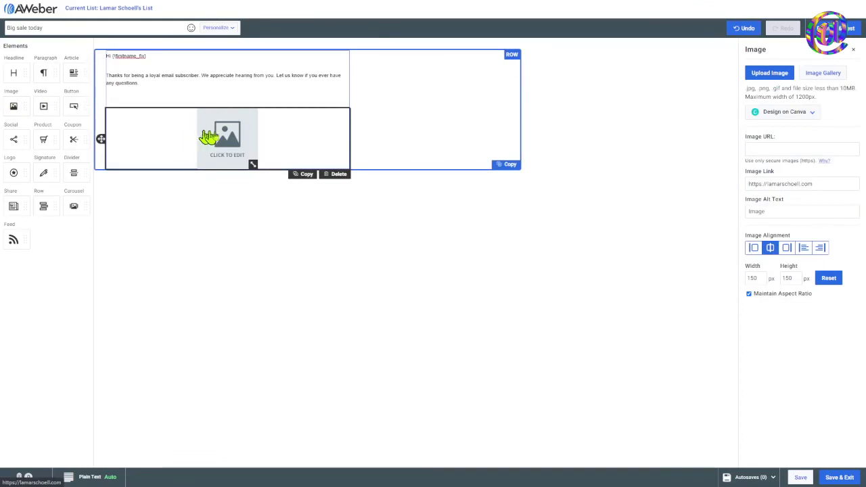
# Fill the image placeholder with the stock photo of a woman in red lying on a pier, and preview the message before returning to editing.
pyautogui.click(232, 141)
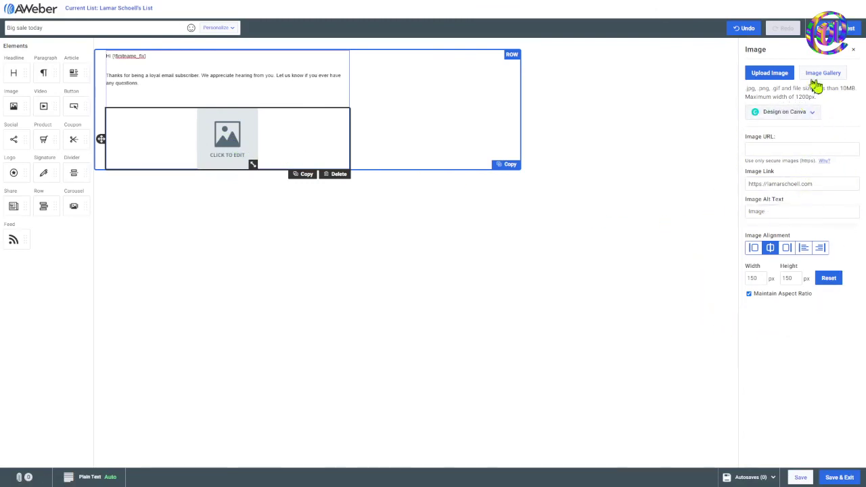
pyautogui.click(767, 79)
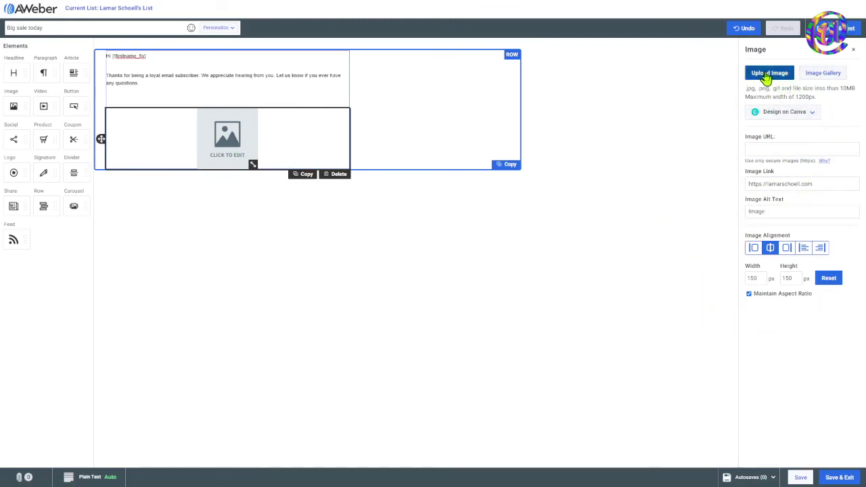
pyautogui.click(820, 82)
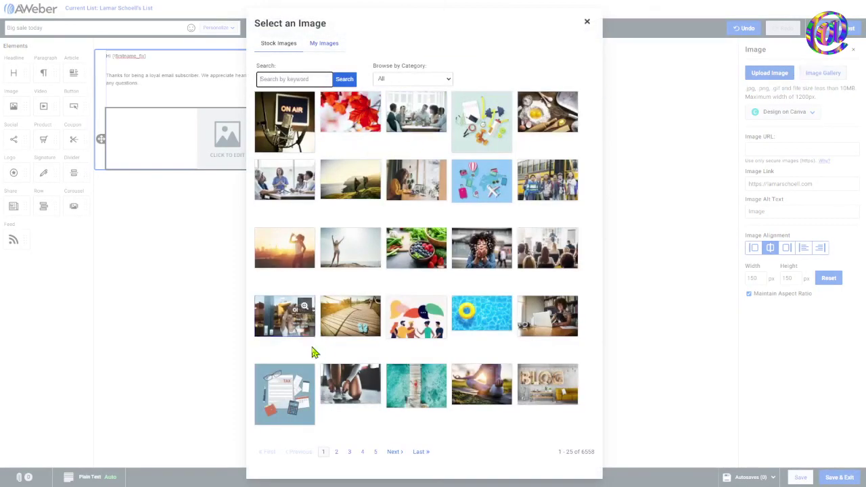
pyautogui.click(314, 54)
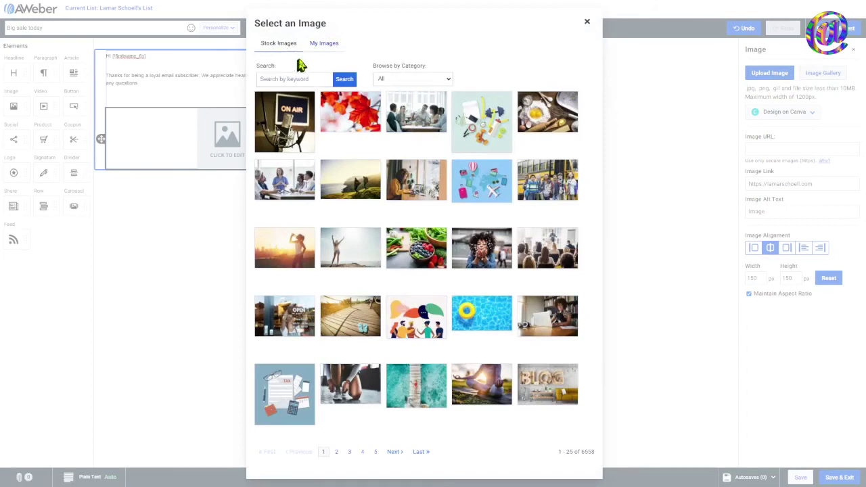
pyautogui.click(317, 49)
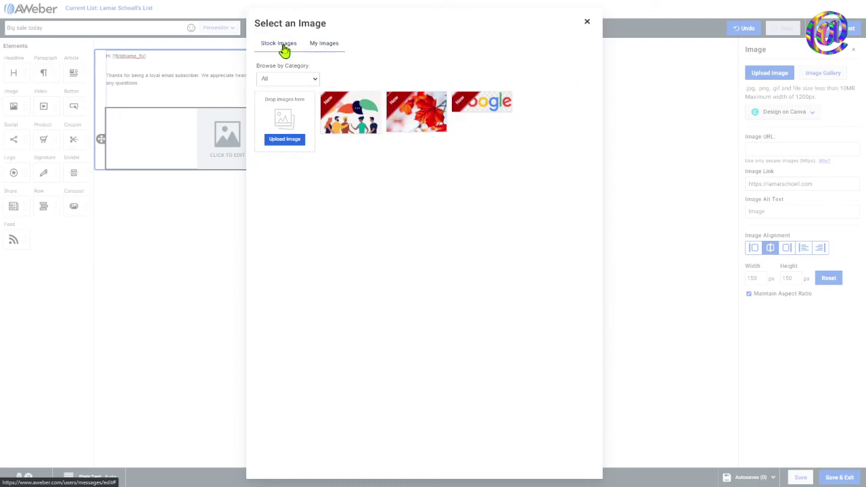
pyautogui.click(285, 49)
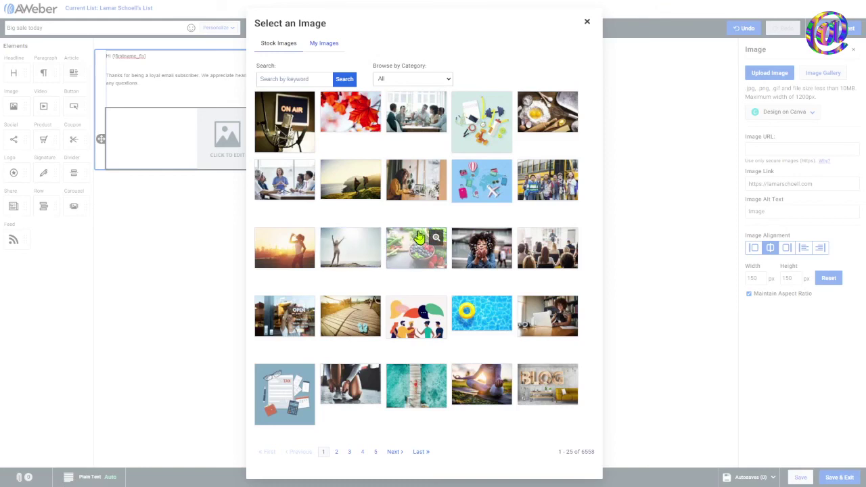
pyautogui.click(328, 44)
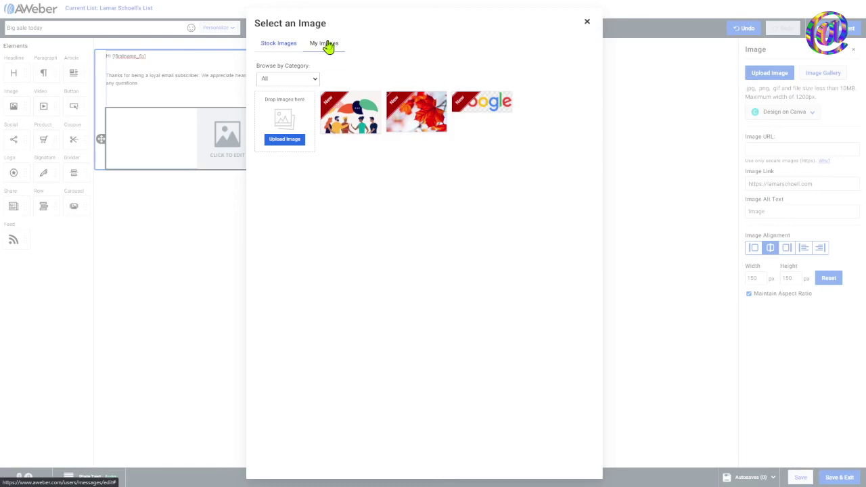
pyautogui.click(283, 46)
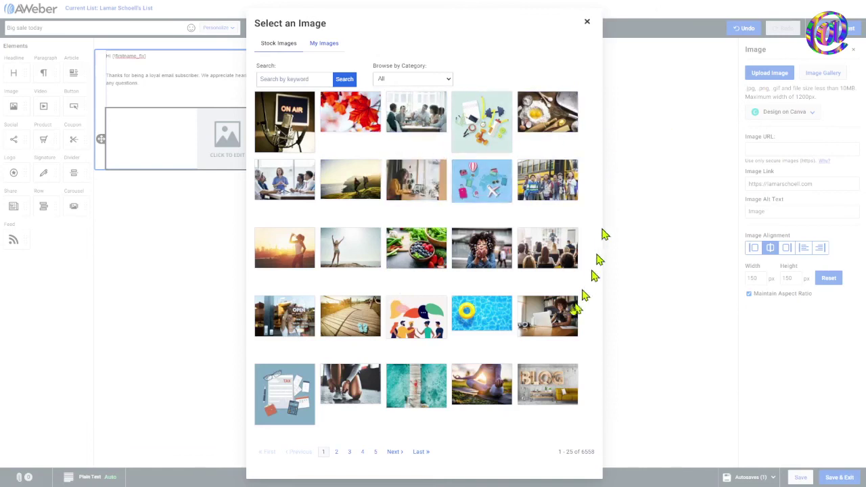
pyautogui.click(427, 398)
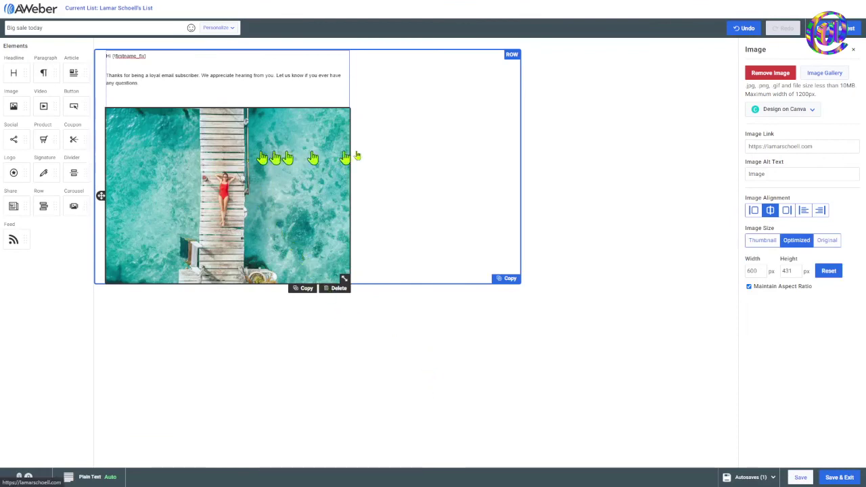
pyautogui.click(830, 31)
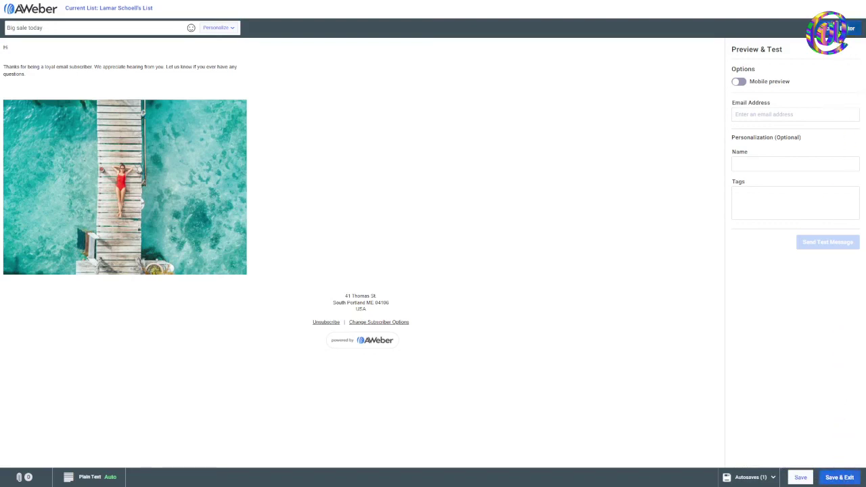
pyautogui.click(843, 28)
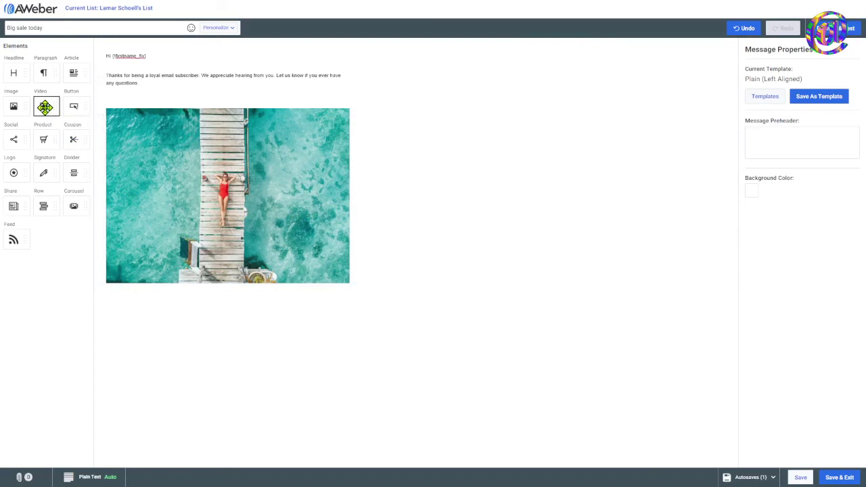
# Add a video element below the pier photo, select its destination URL value, and save the message and exit the editor.
pyautogui.moveTo(45, 107); pyautogui.dragTo(180, 290)
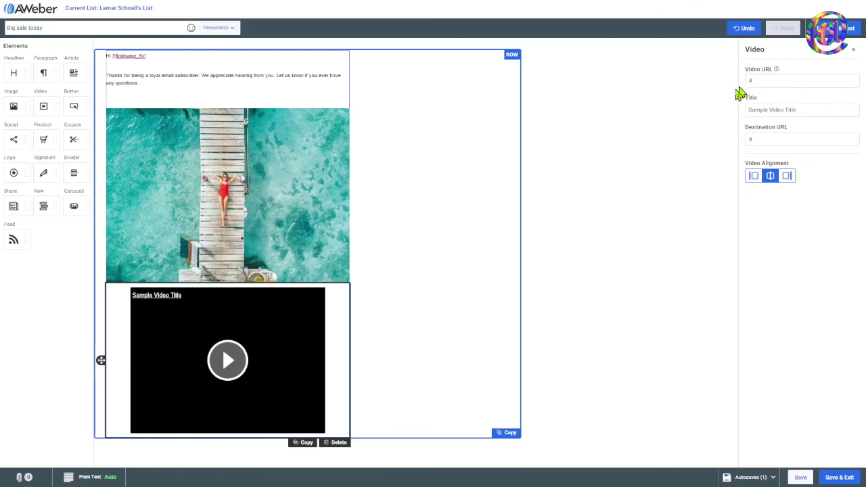
pyautogui.doubleClick(770, 138)
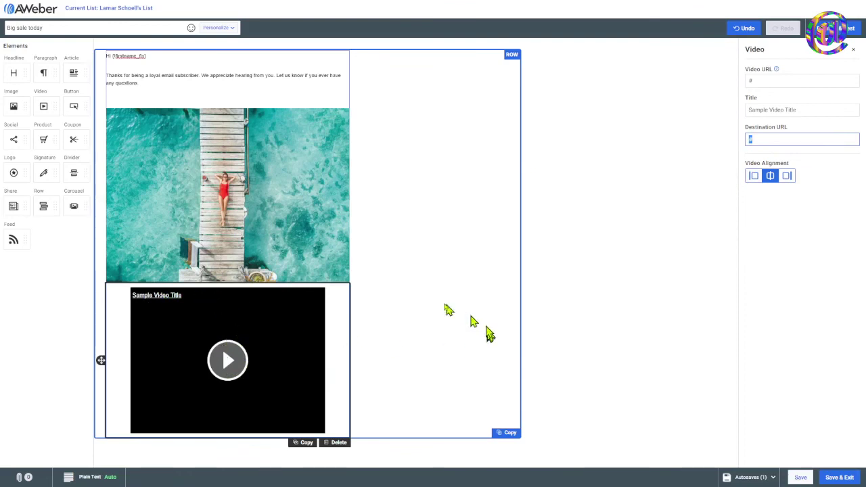
pyautogui.click(837, 478)
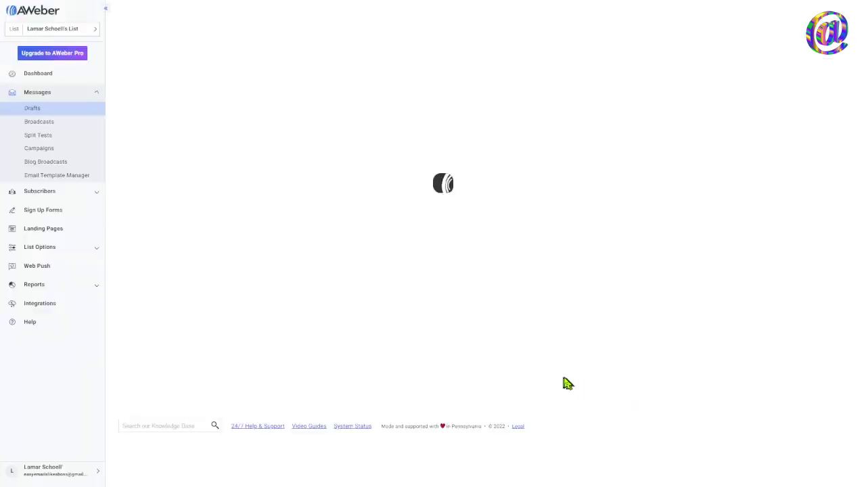